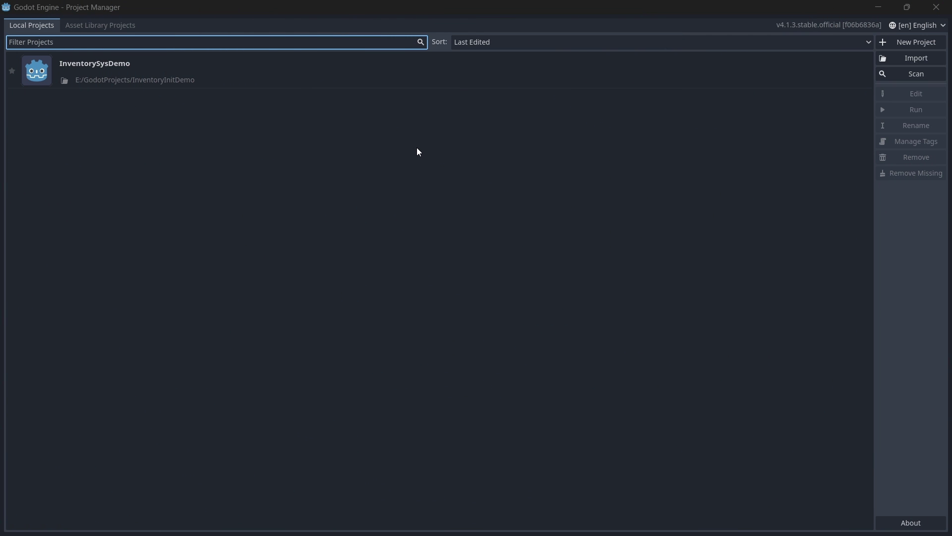
# - Create a new project named InventorySystem located at E:/GodotProjects/Project
pyautogui.click(916, 41)
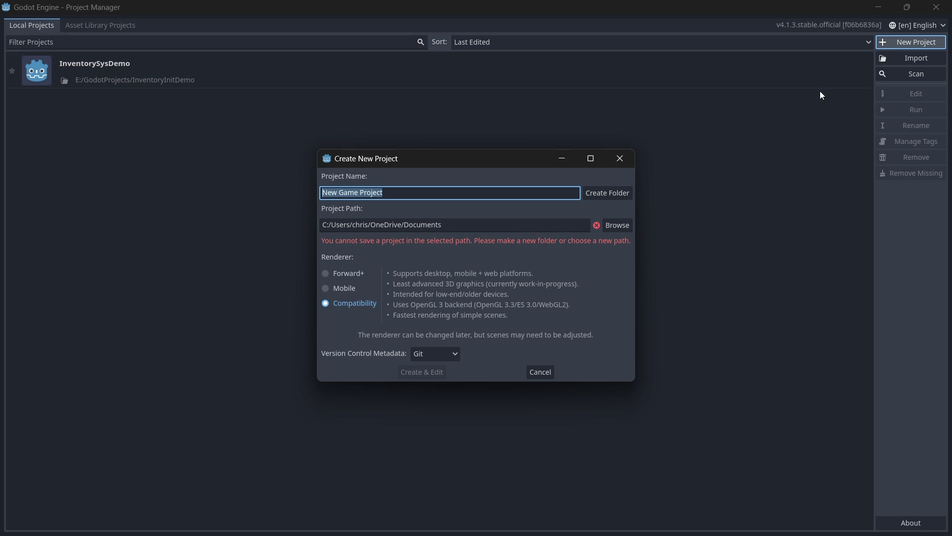
pyautogui.write('InventoryS')
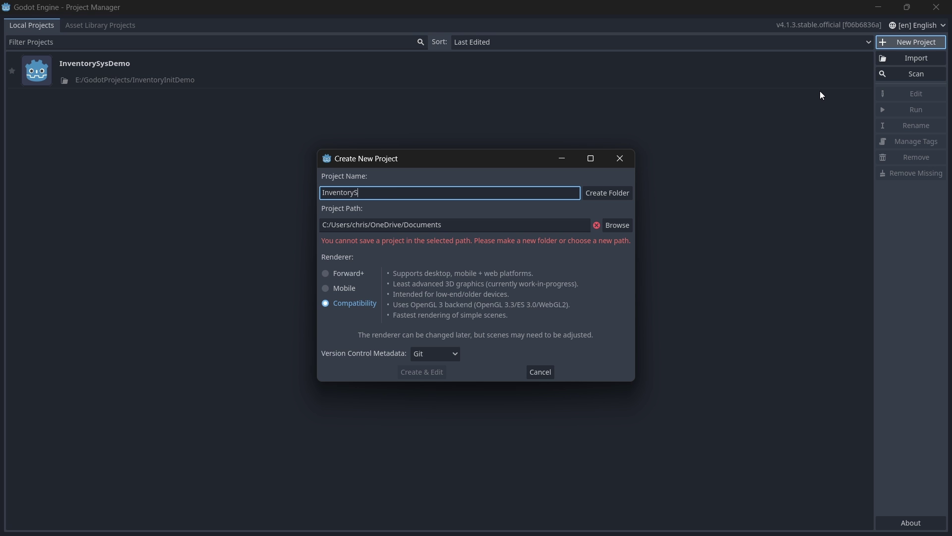
pyautogui.write('ystem')
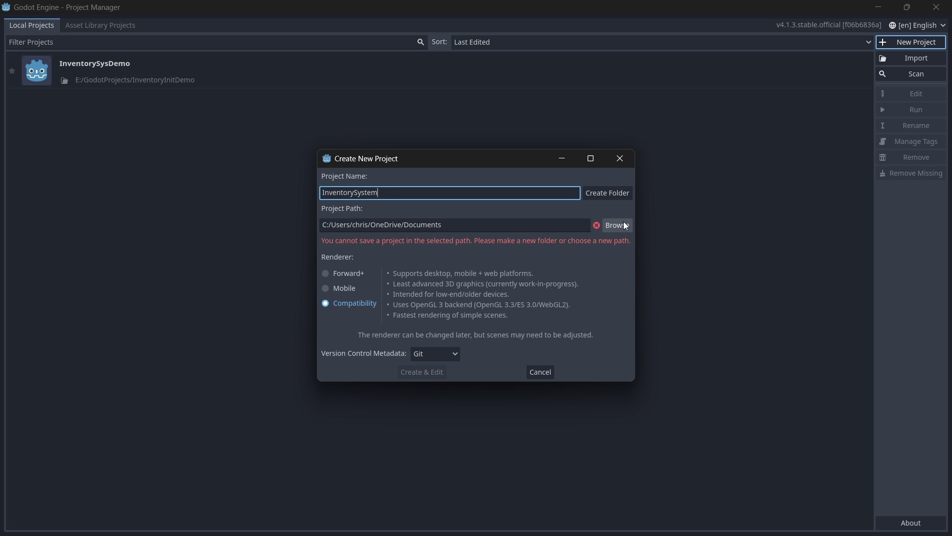
pyautogui.click(617, 225)
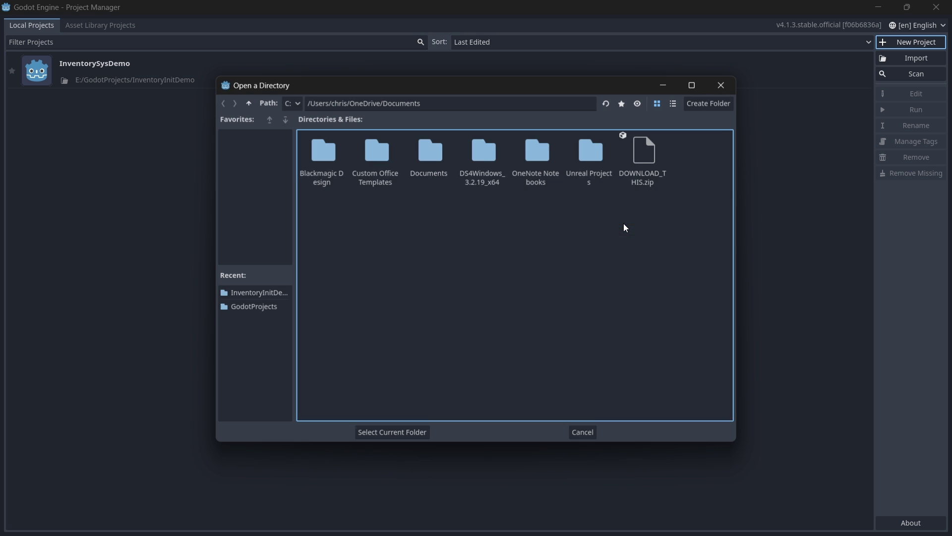
pyautogui.click(237, 308)
pyautogui.doubleClick(373, 149)
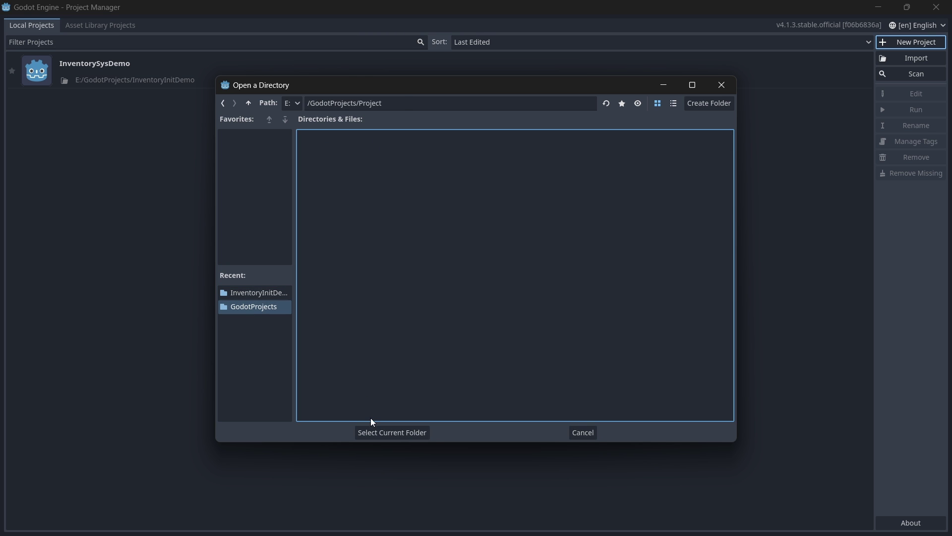
pyautogui.click(377, 431)
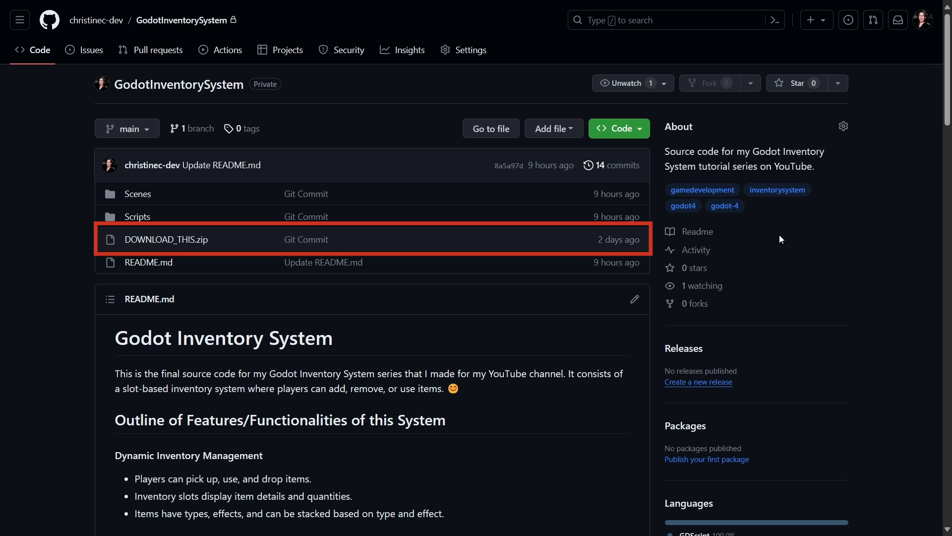
# - Download DOWNLOAD_THIS.zip as a raw file from the GodotInventorySystem repository
pyautogui.click(183, 240)
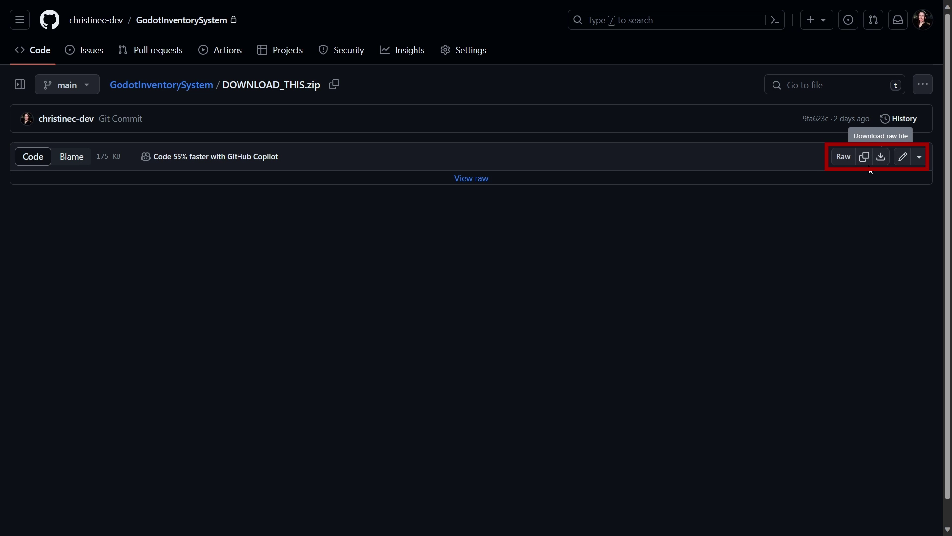
pyautogui.click(874, 165)
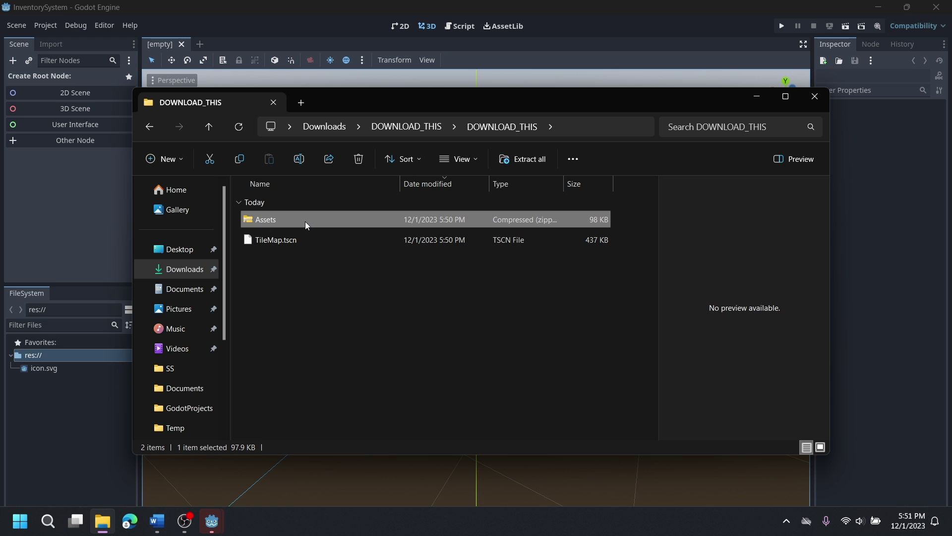
# - Extract the Assets archive and move the Assets folder and TileMap.tscn into Godot's FileSystem
pyautogui.rightClick(305, 222)
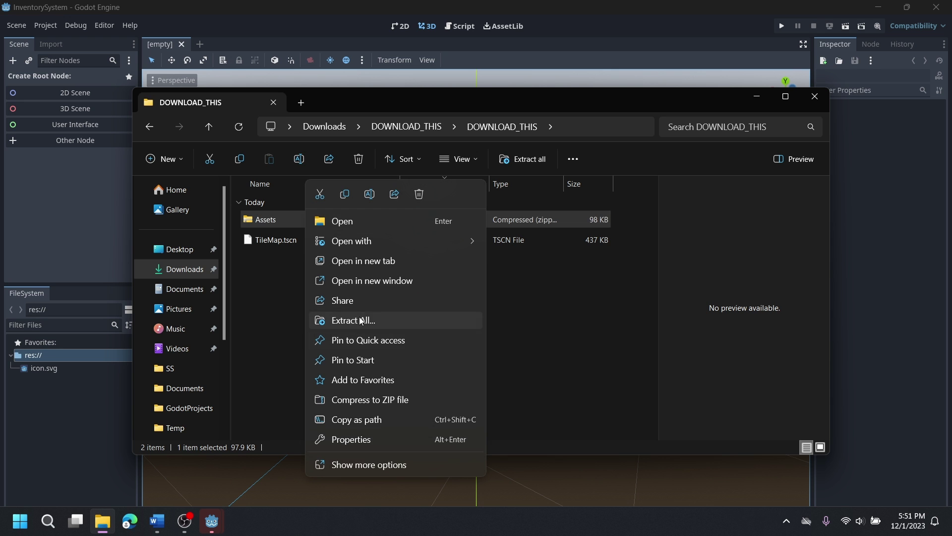
pyautogui.click(342, 320)
pyautogui.click(571, 404)
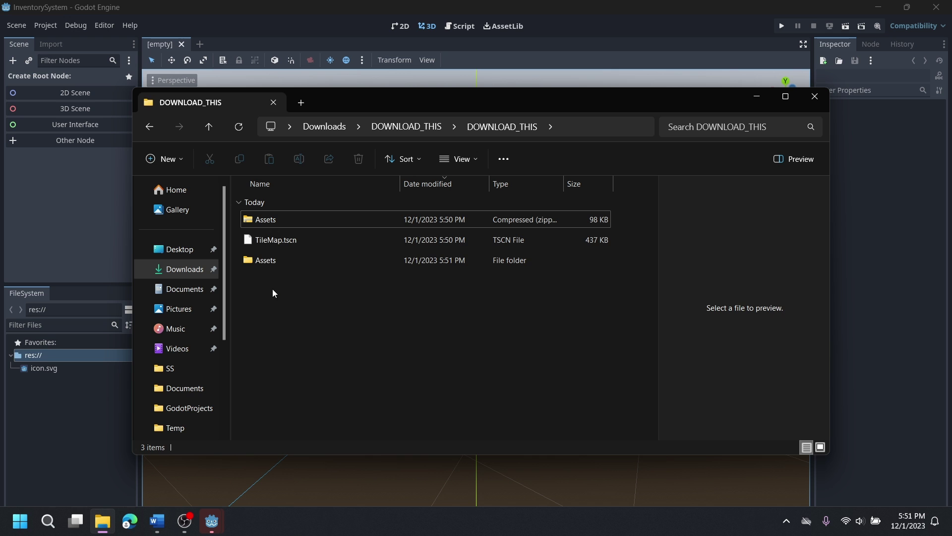
pyautogui.moveTo(290, 291); pyautogui.dragTo(76, 393)
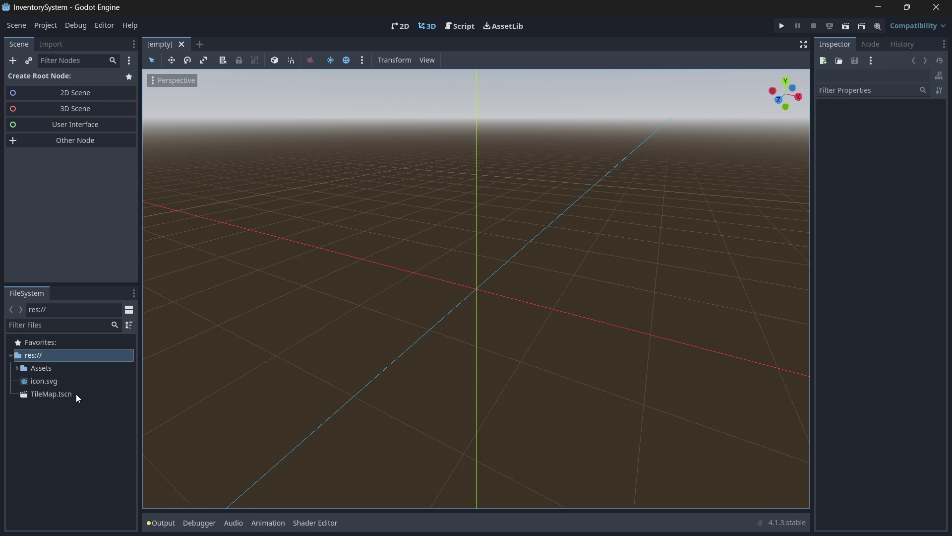
# - Create Scenes and Scripts folders in res://
pyautogui.click(76, 445)
pyautogui.rightClick(76, 445)
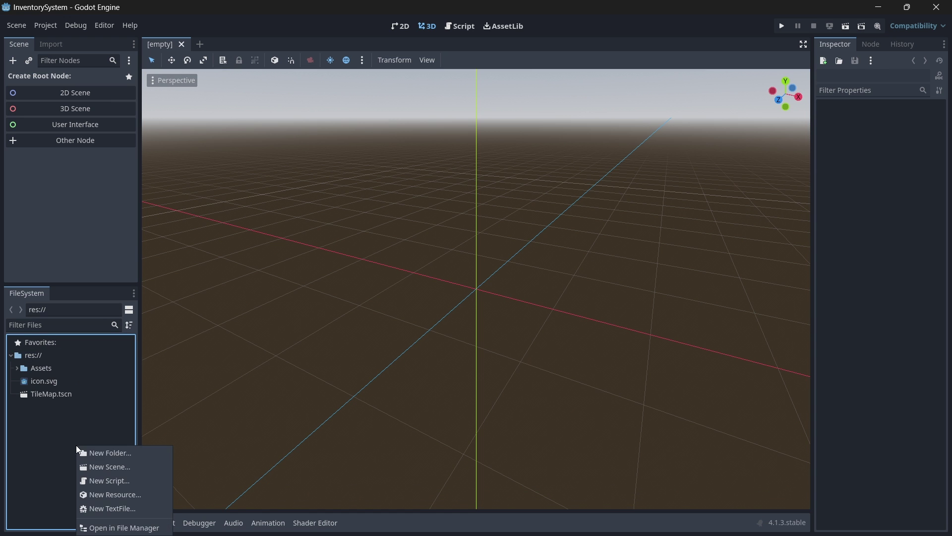
pyautogui.click(116, 453)
pyautogui.write('Scenes')
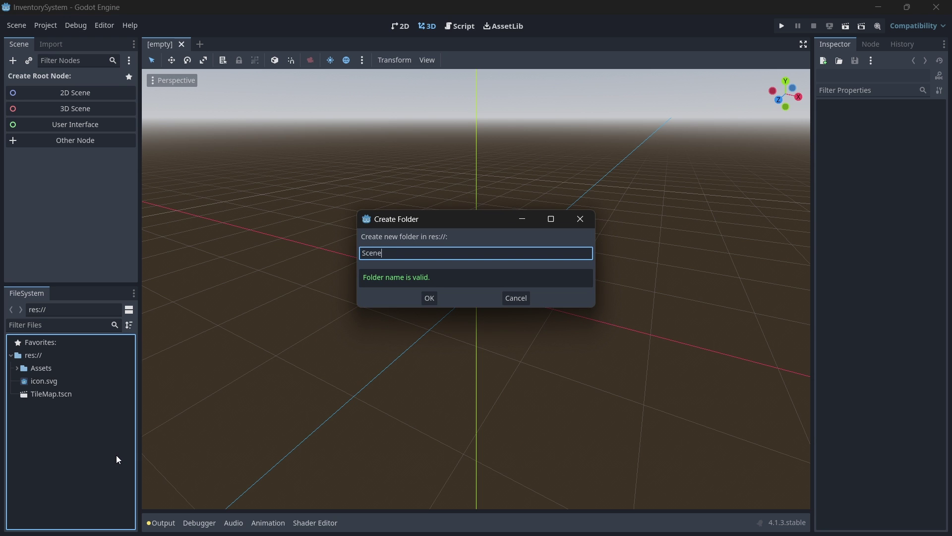
pyautogui.press('Return')
pyautogui.rightClick(91, 452)
pyautogui.click(90, 452)
pyautogui.write('Scripts')
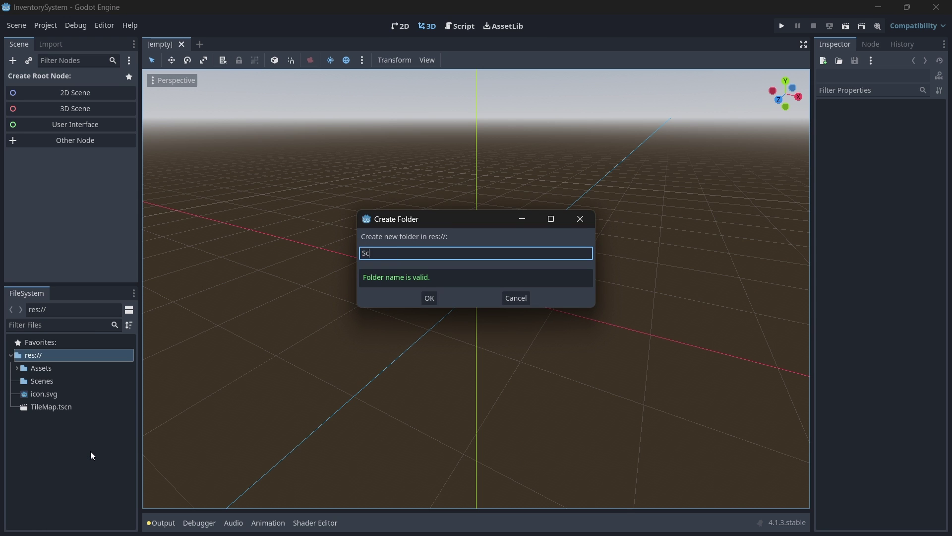
pyautogui.press('Return')
# - Create a 2D scene with root node Main and save it as Scenes/Main.tscn
pyautogui.click(58, 93)
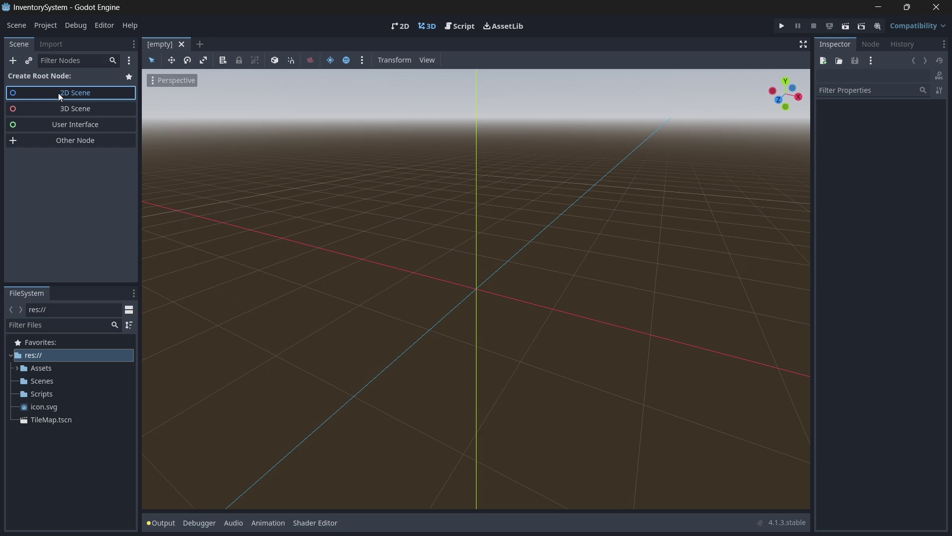
pyautogui.doubleClick(71, 77)
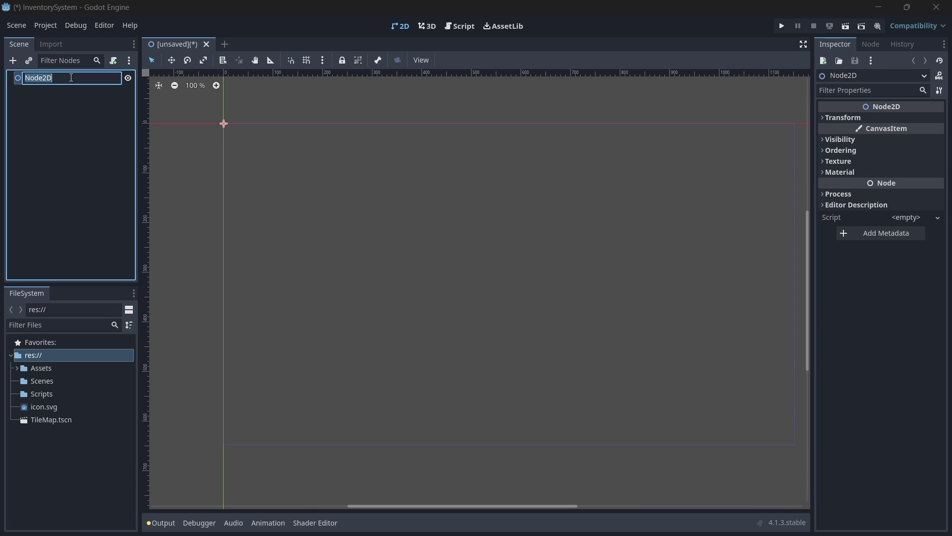
pyautogui.write('Main')
pyautogui.press('Return')
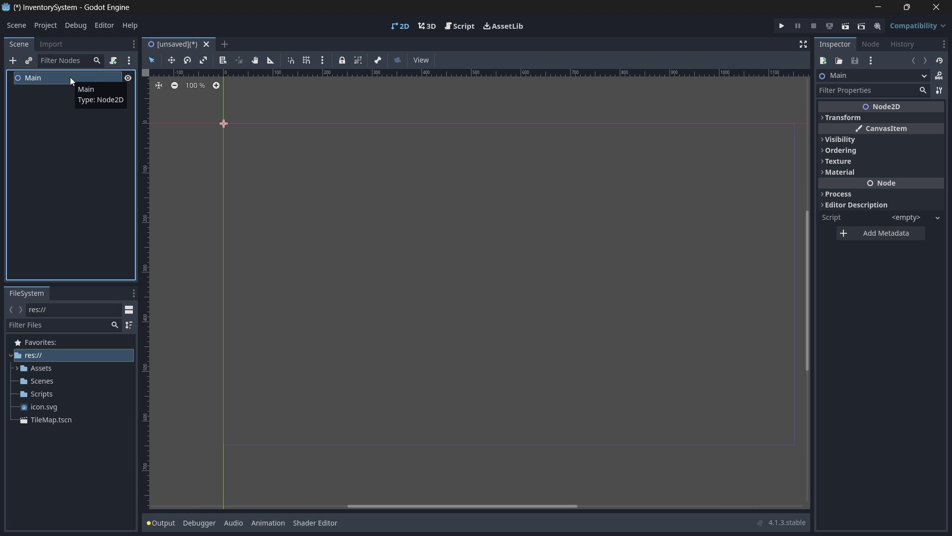
pyautogui.hotkey('ctrl', 's')
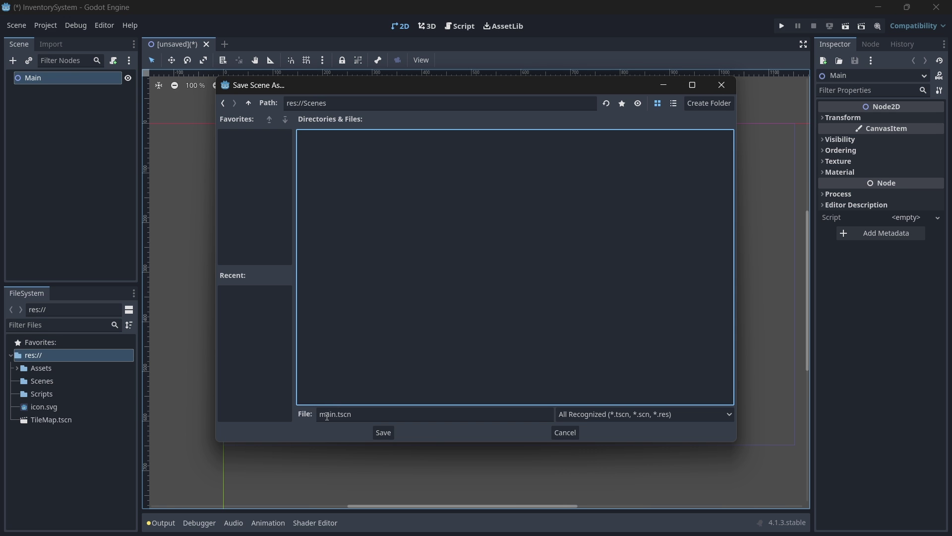
pyautogui.click(322, 414)
pyautogui.write('M')
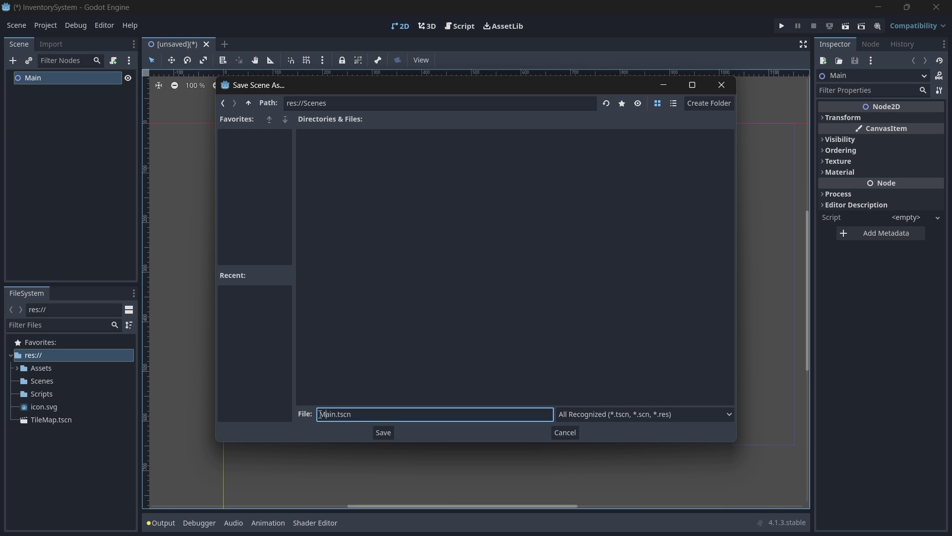
pyautogui.click(383, 432)
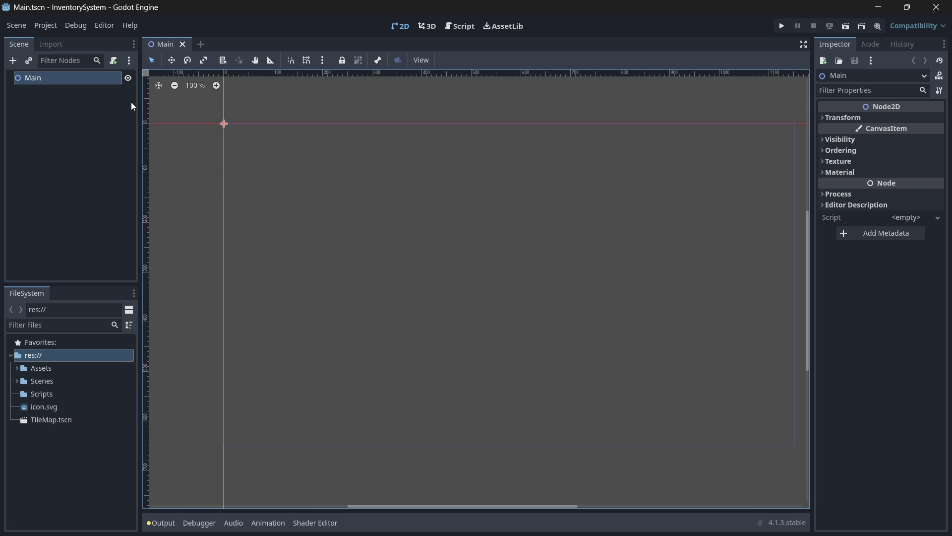
# - Attach a new Main.gd script to Main, stored in res://Scripts
pyautogui.click(113, 61)
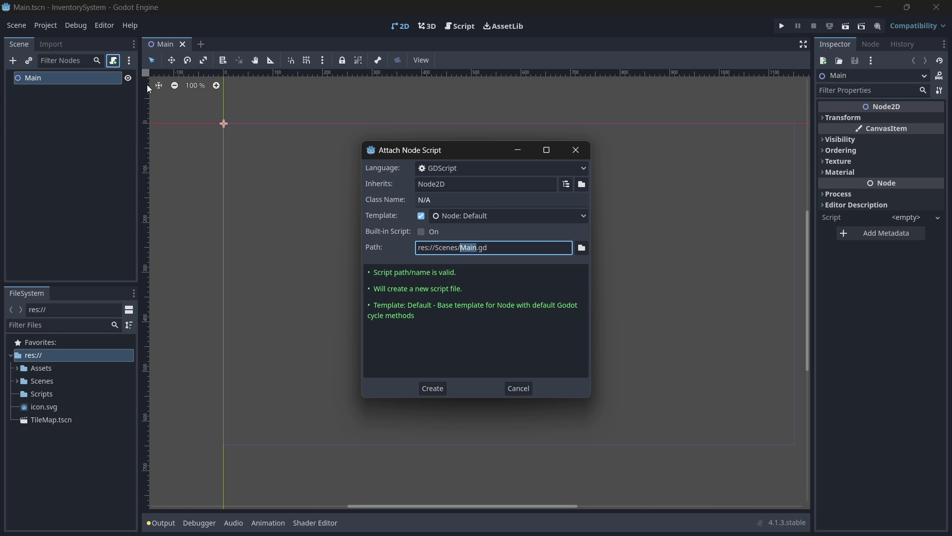
pyautogui.click(581, 246)
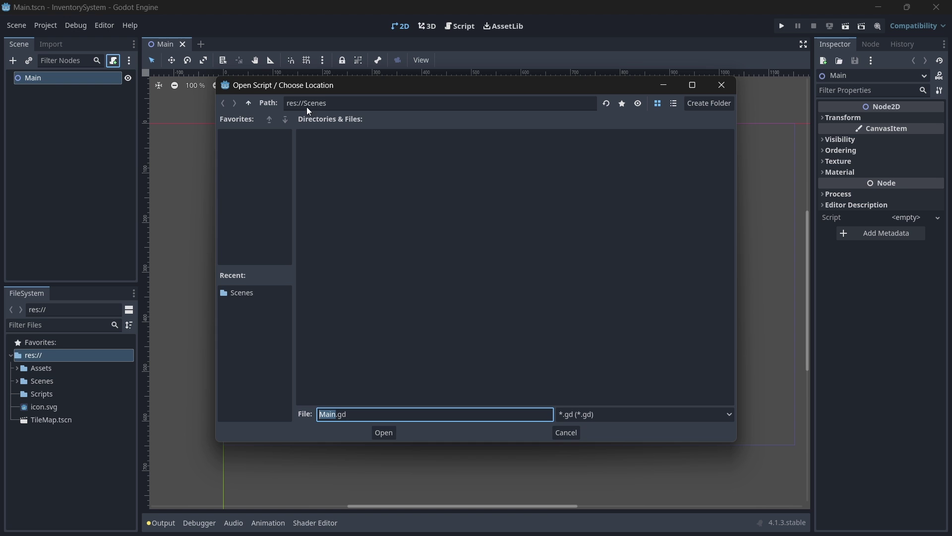
pyautogui.click(250, 102)
pyautogui.doubleClick(428, 151)
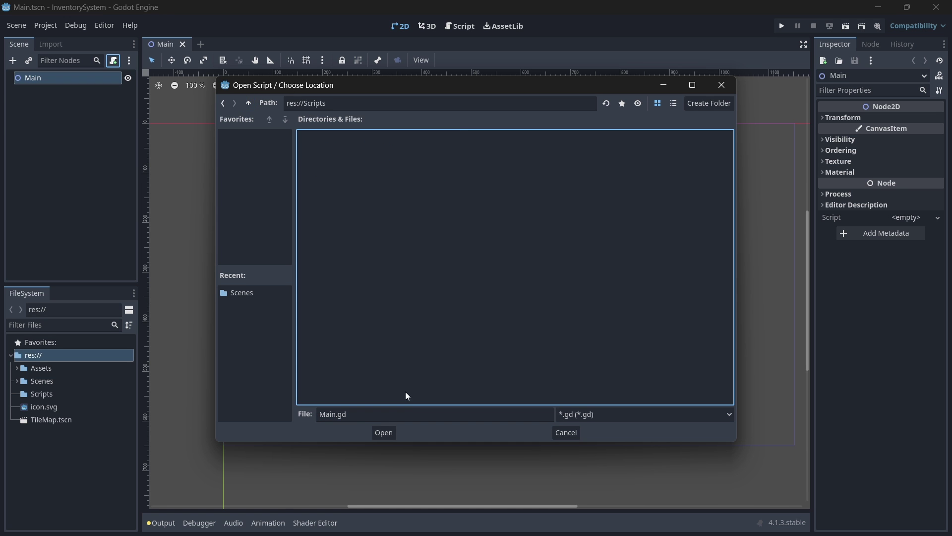
pyautogui.click(388, 436)
pyautogui.click(433, 387)
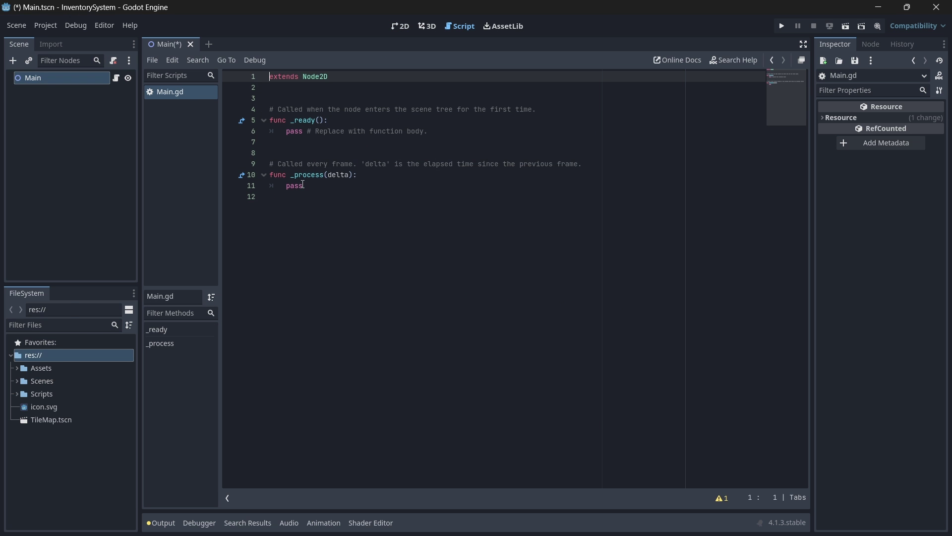
# - Add a ### Main.gd header comment and instance TileMap.tscn as a child of Main
pyautogui.write('### Main.gd  extends Node2D')
pyautogui.moveTo(41, 419); pyautogui.dragTo(65, 86)
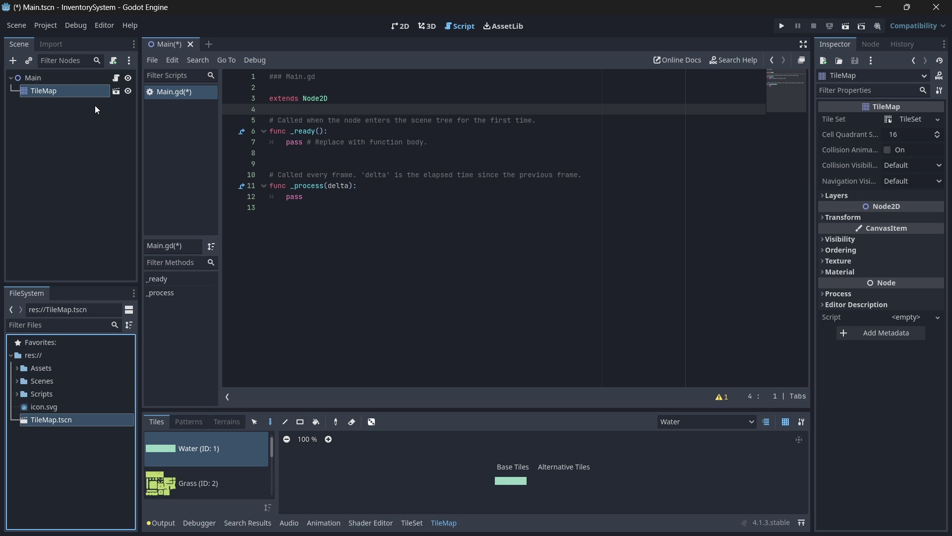
pyautogui.click(401, 25)
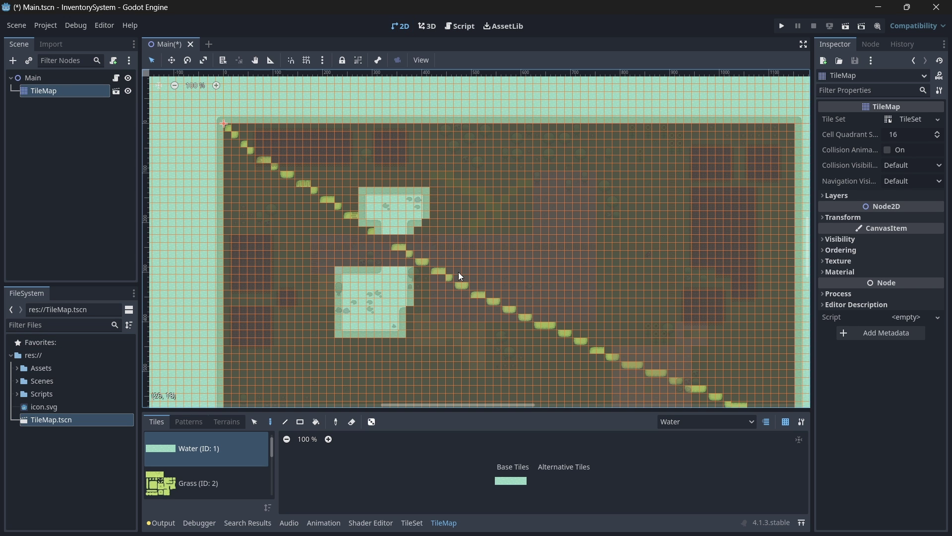
pyautogui.moveTo(457, 276); pyautogui.dragTo(417, 198, button='middle')
pyautogui.keyDown('ctrl'); pyautogui.scroll(4, 417, 199); pyautogui.keyUp('ctrl')
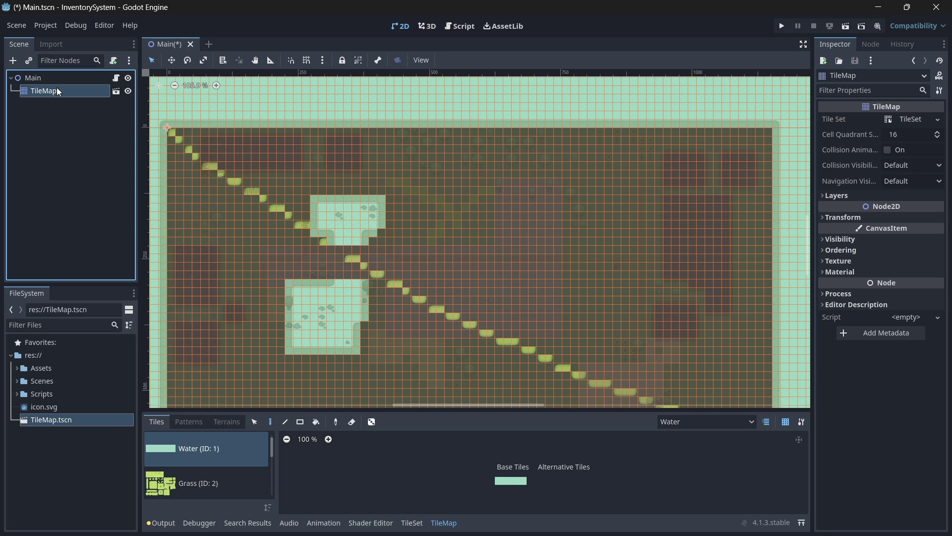
# - Make the TileMap node local to the Main scene
pyautogui.rightClick(57, 87)
pyautogui.click(136, 400)
pyautogui.click(79, 176)
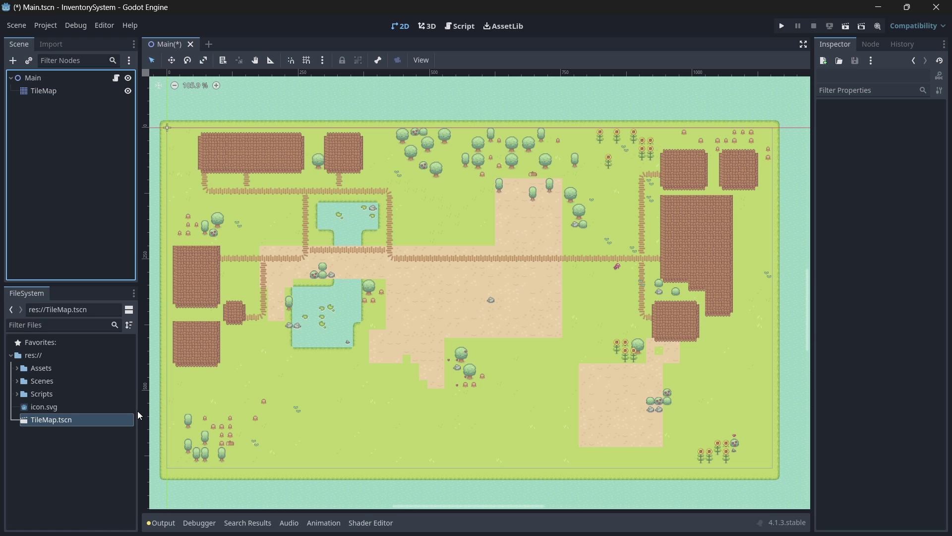
# - Delete TileMap.tscn from res:// and confirm the removal
pyautogui.click(73, 421)
pyautogui.press('Delete')
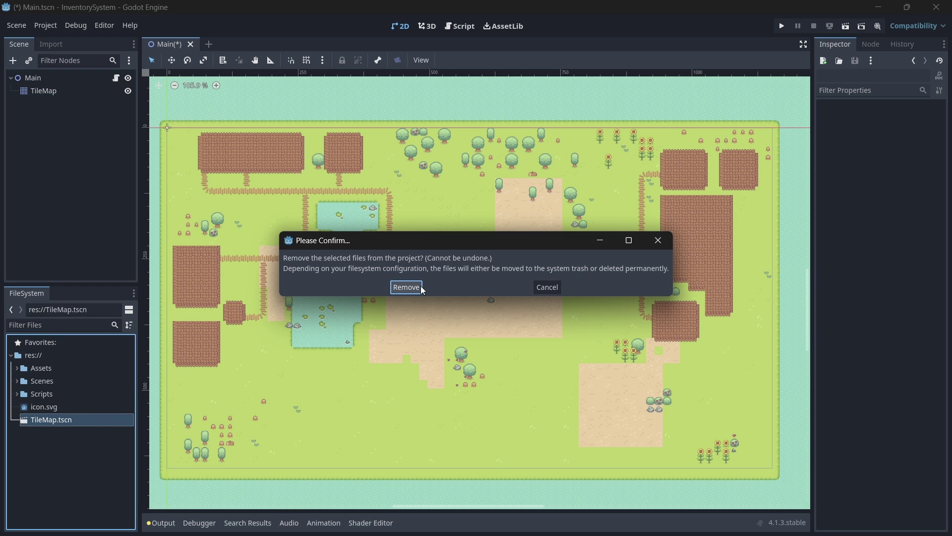
pyautogui.click(421, 288)
pyautogui.click(53, 189)
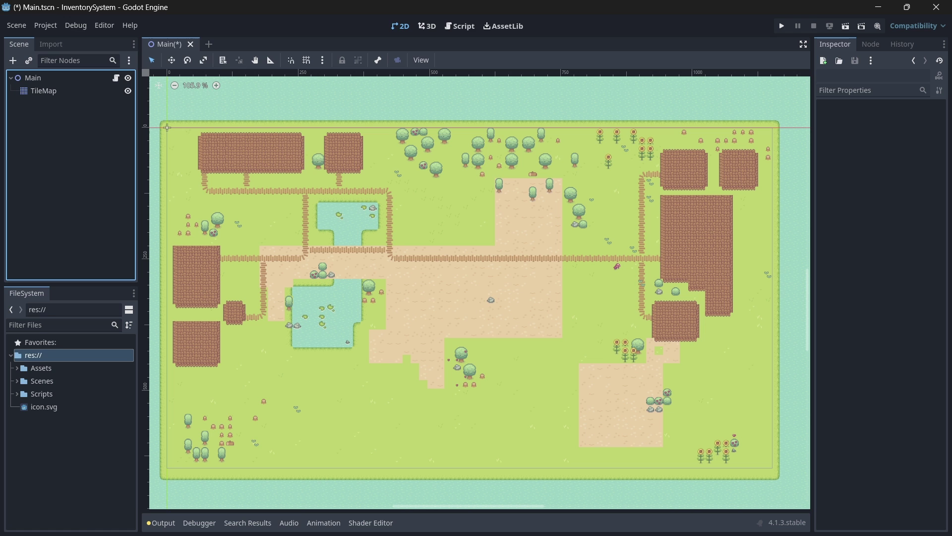
# - In Project Settings' Input Map, add a ui_inventory action bound to the I key
pyautogui.click(45, 25)
pyautogui.click(54, 38)
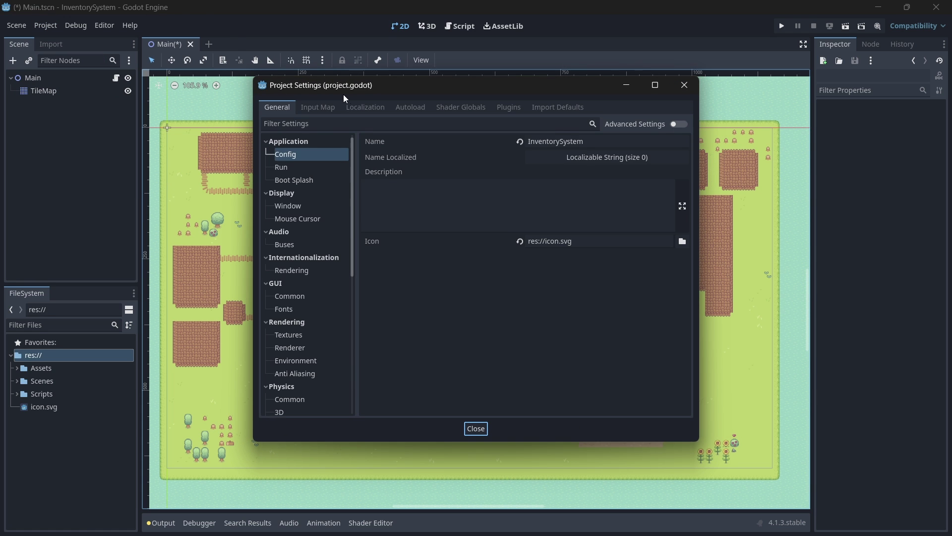
pyautogui.click(318, 107)
pyautogui.click(655, 85)
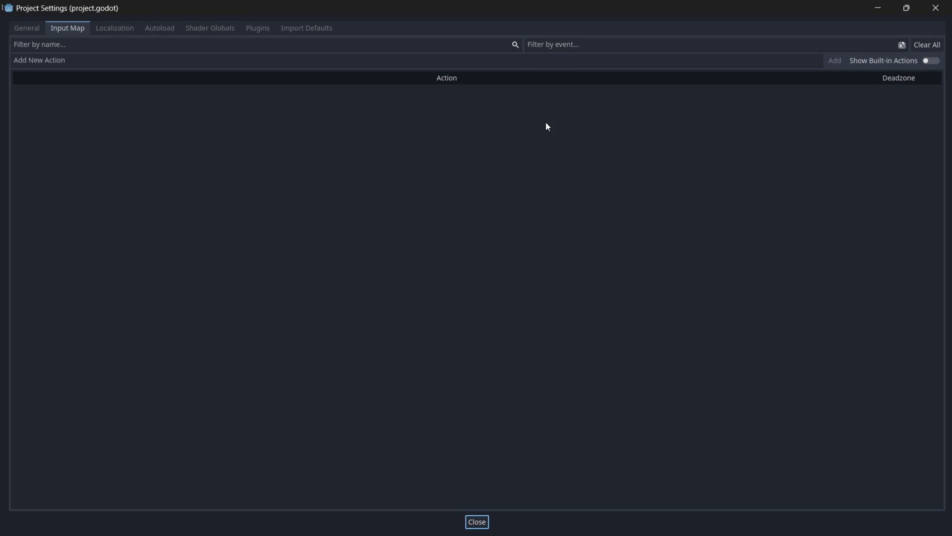
pyautogui.click(177, 60)
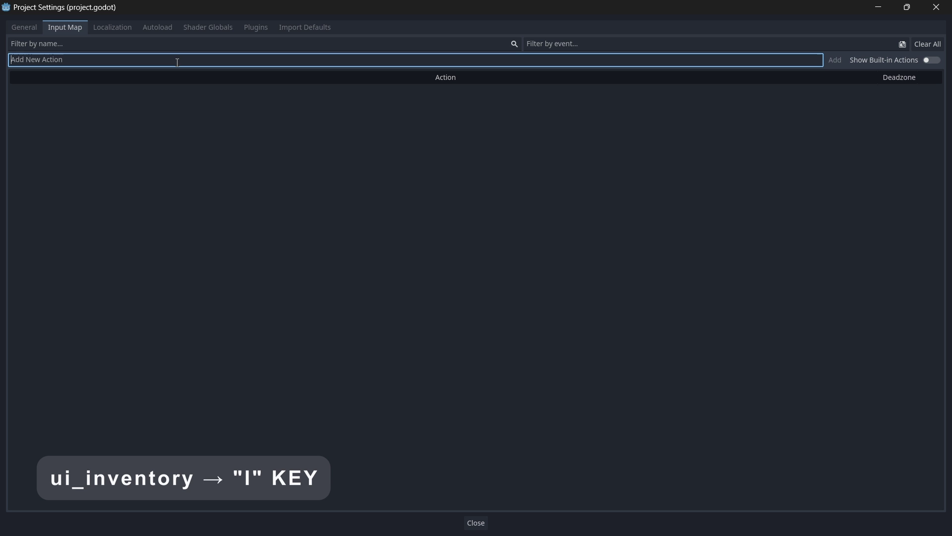
pyautogui.write('ui_inve')
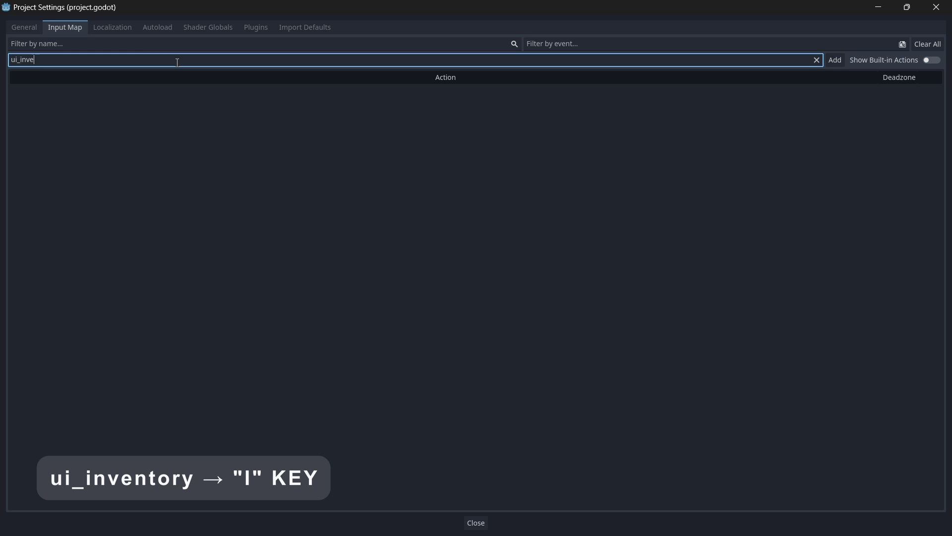
pyautogui.write('ntory')
pyautogui.press('Return')
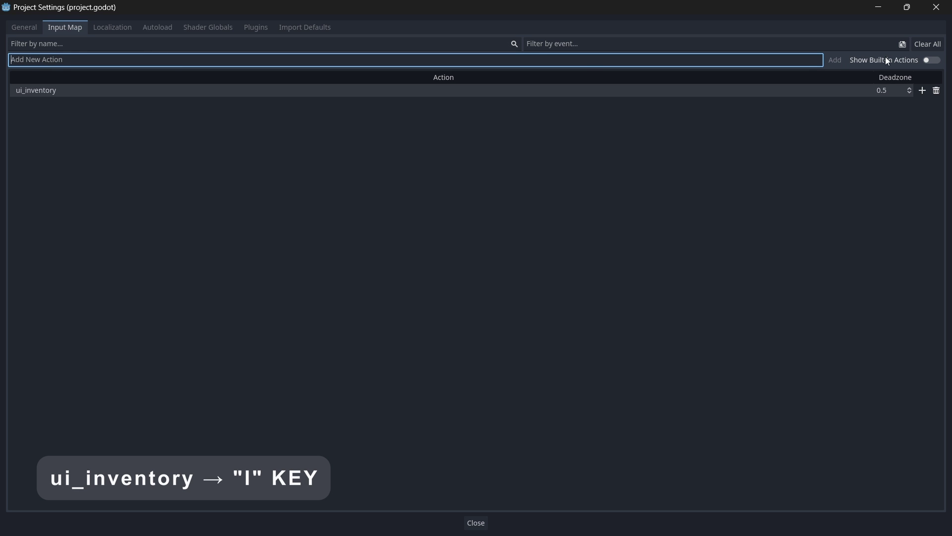
pyautogui.click(923, 90)
pyautogui.press('i')
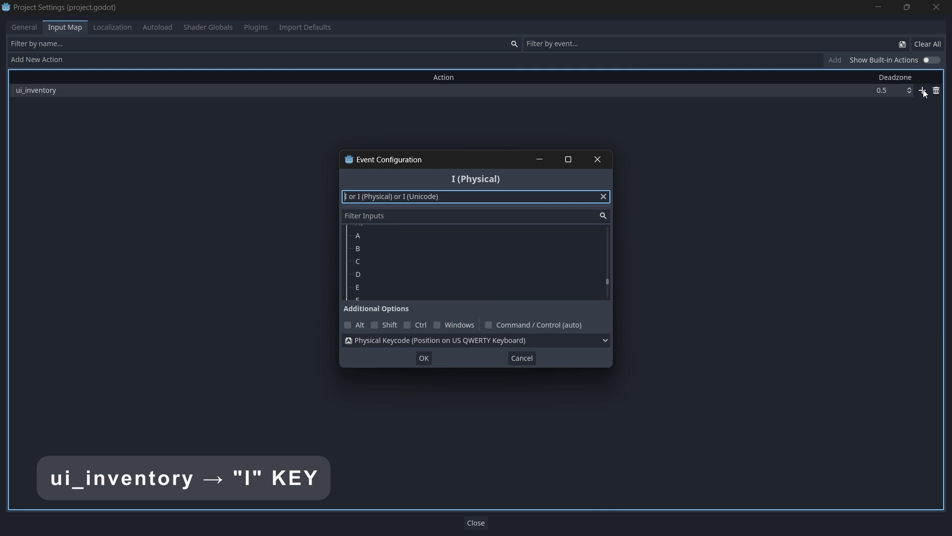
pyautogui.click(425, 356)
# - Add a ui_add input action bound to the E key
pyautogui.click(274, 60)
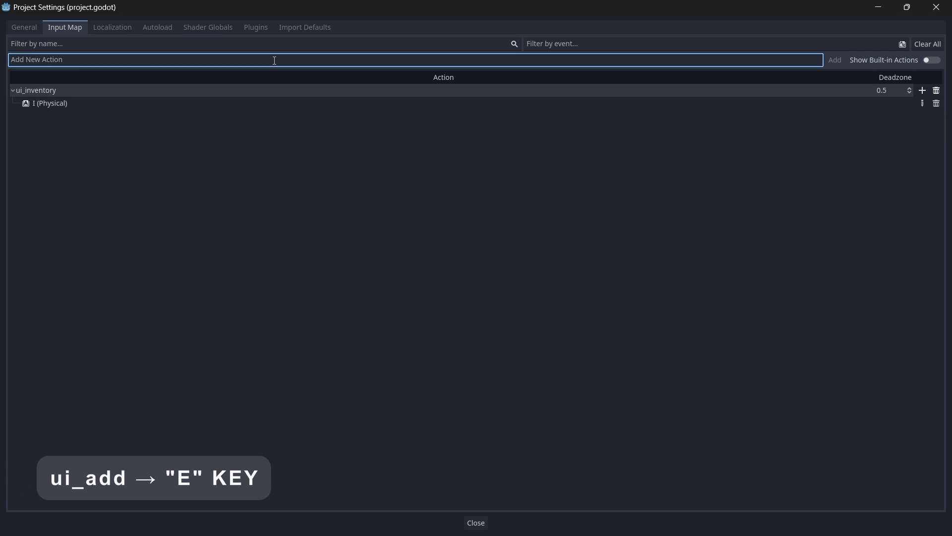
pyautogui.write('ui_add')
pyautogui.press('Return')
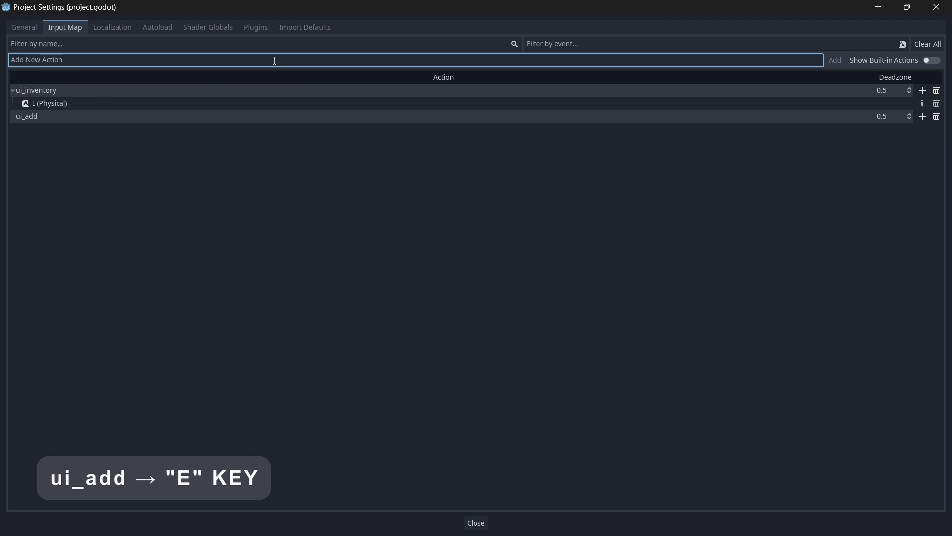
pyautogui.click(923, 120)
pyautogui.press('e')
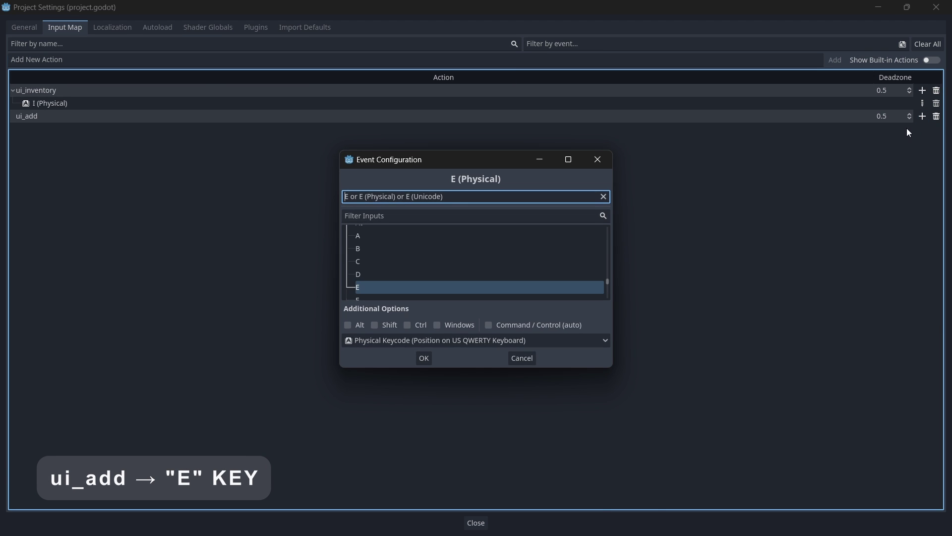
pyautogui.click(425, 357)
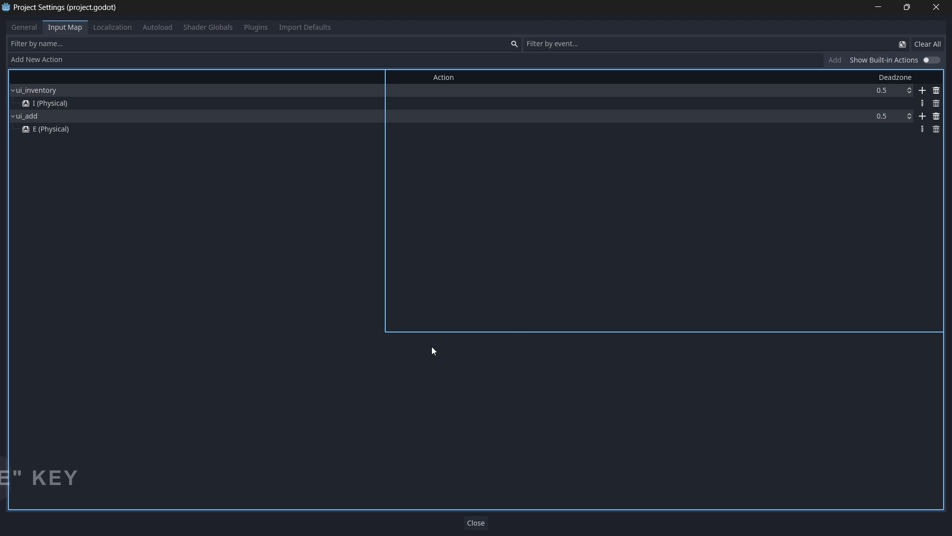
# - Minimize the Project Settings window to reveal the Main scene's village tile map
pyautogui.click(894, 10)
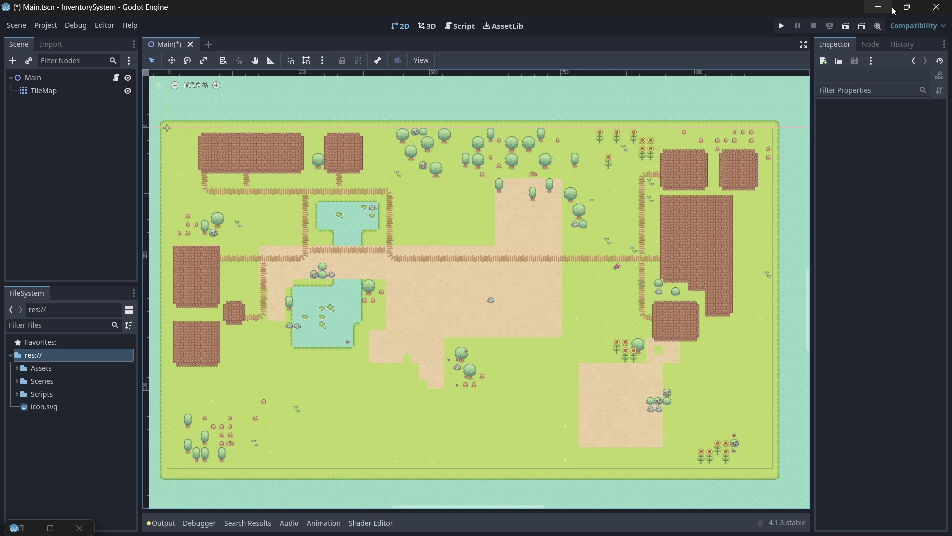
# - Set Rendering > Textures Default Texture Filter to Nearest and close Project Settings
pyautogui.click(893, 8)
pyautogui.click(24, 28)
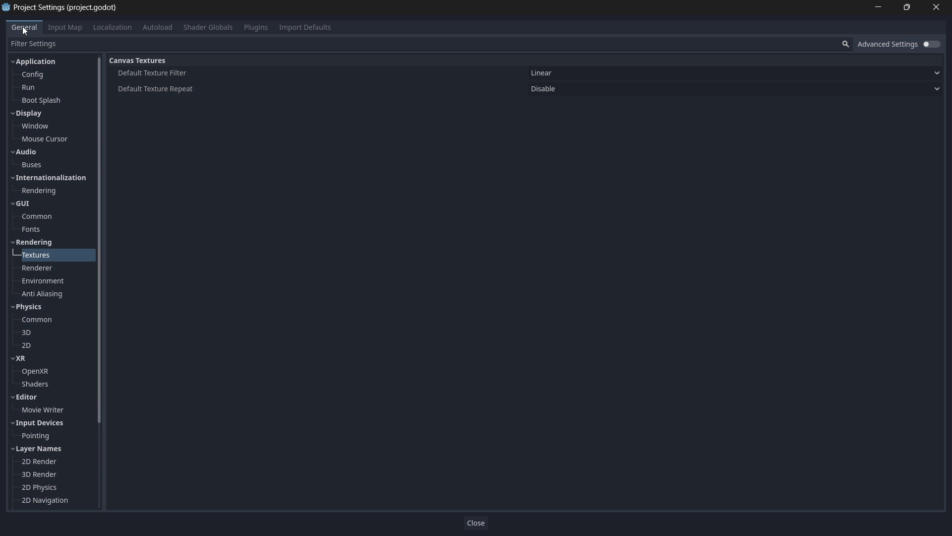
pyautogui.click(566, 73)
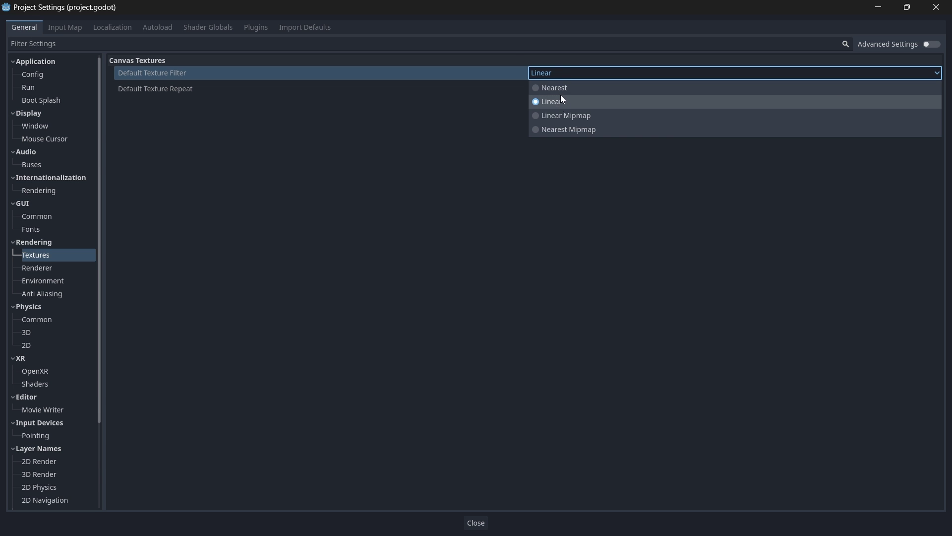
pyautogui.click(562, 90)
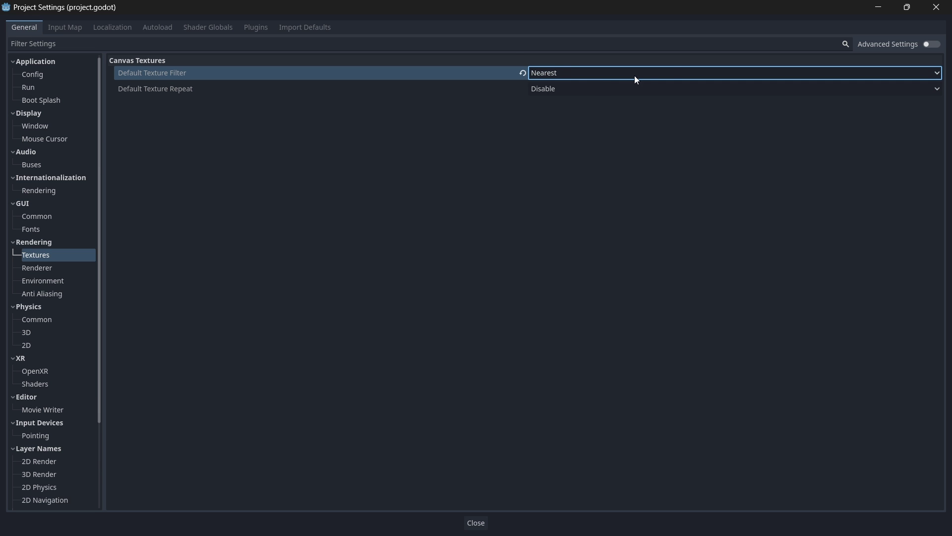
pyautogui.click(936, 7)
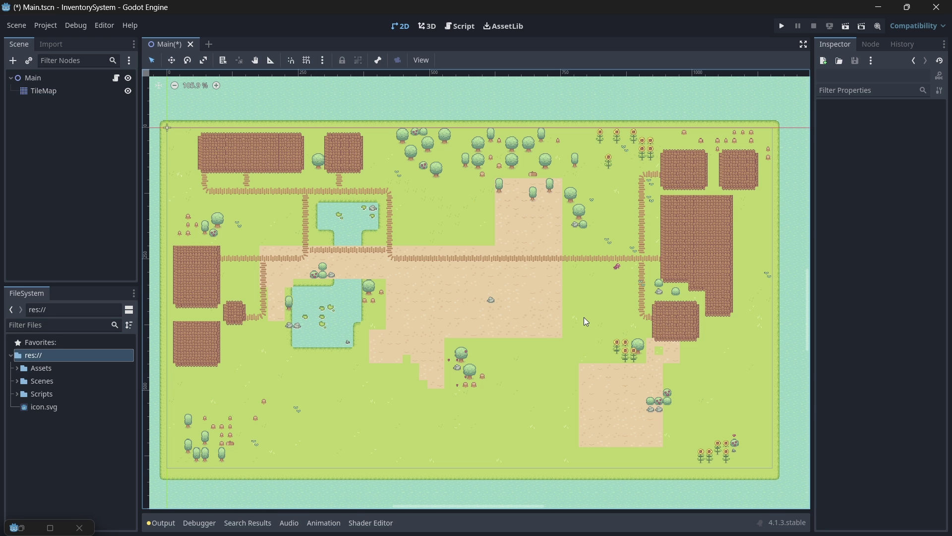
# - Start a new scene with a CharacterBody2D root node
pyautogui.click(209, 44)
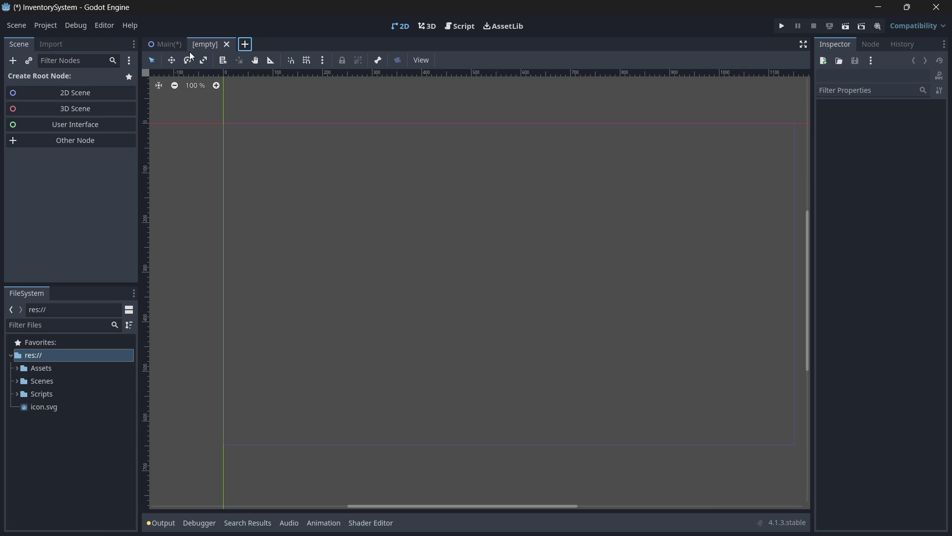
pyautogui.click(61, 140)
pyautogui.write('cg')
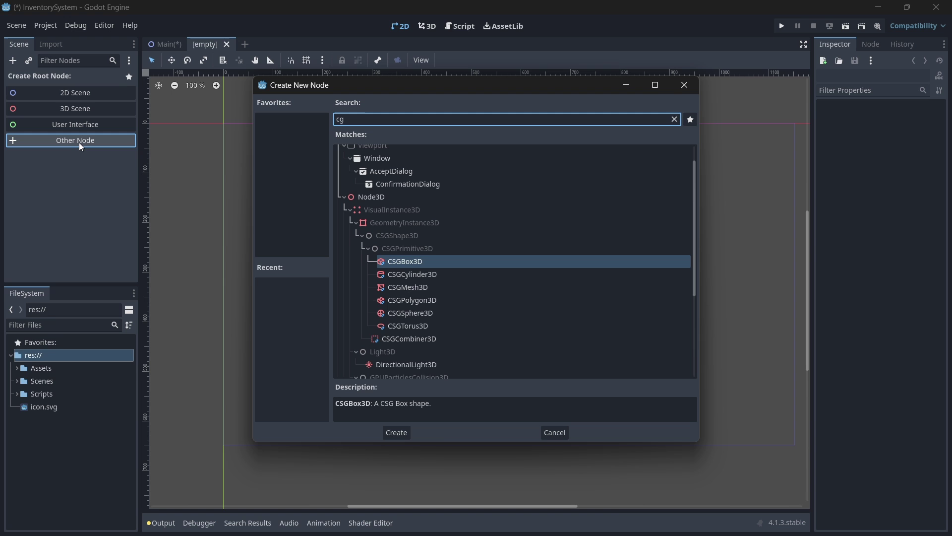
pyautogui.press('BackSpace')
pyautogui.press('BackSpace')
pyautogui.write('charac')
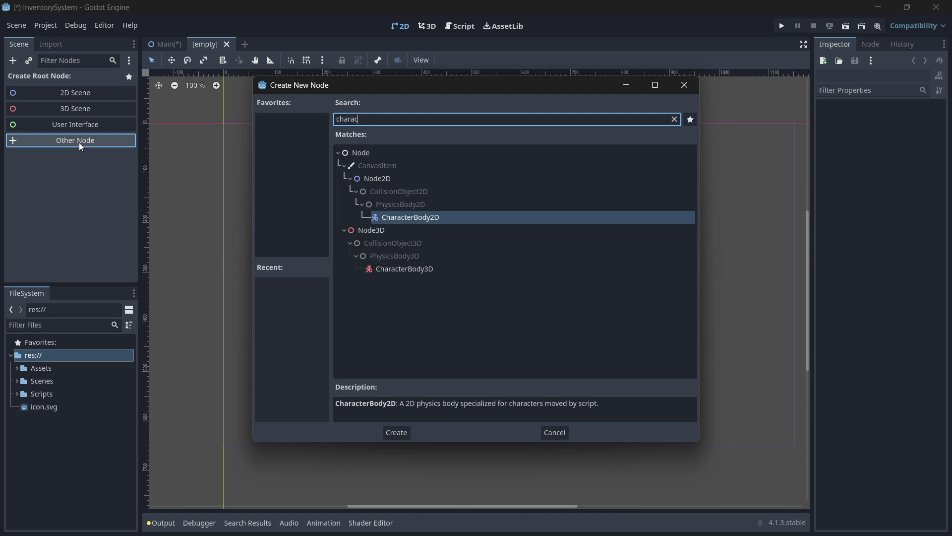
pyautogui.press('Escape')
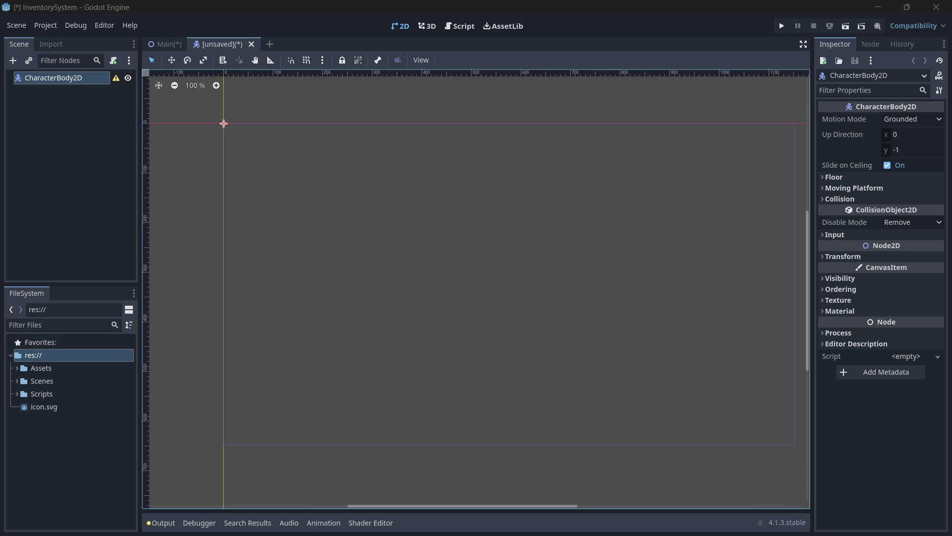
# - Rename the root node Player and save the scene as Player.tscn
pyautogui.doubleClick(40, 78)
pyautogui.write('Player')
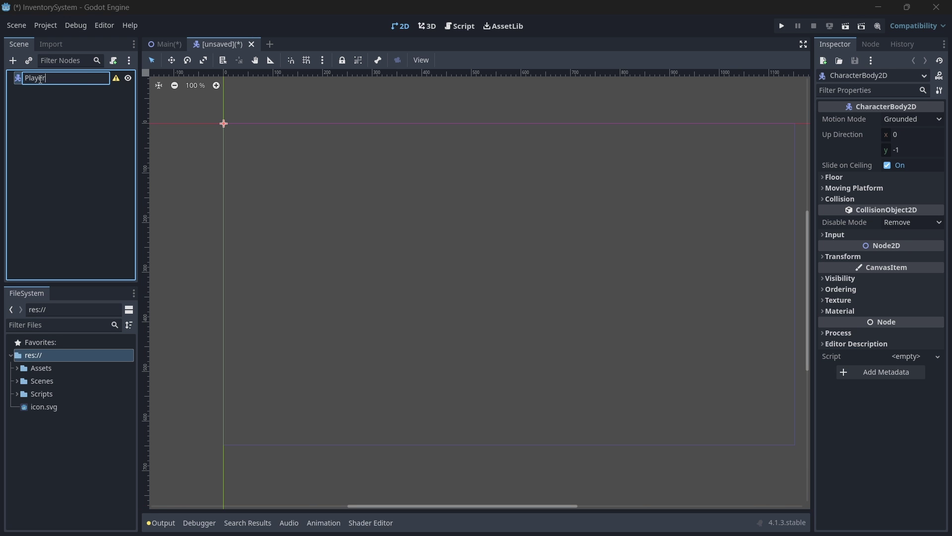
pyautogui.press('Return')
pyautogui.hotkey('ctrl', 's')
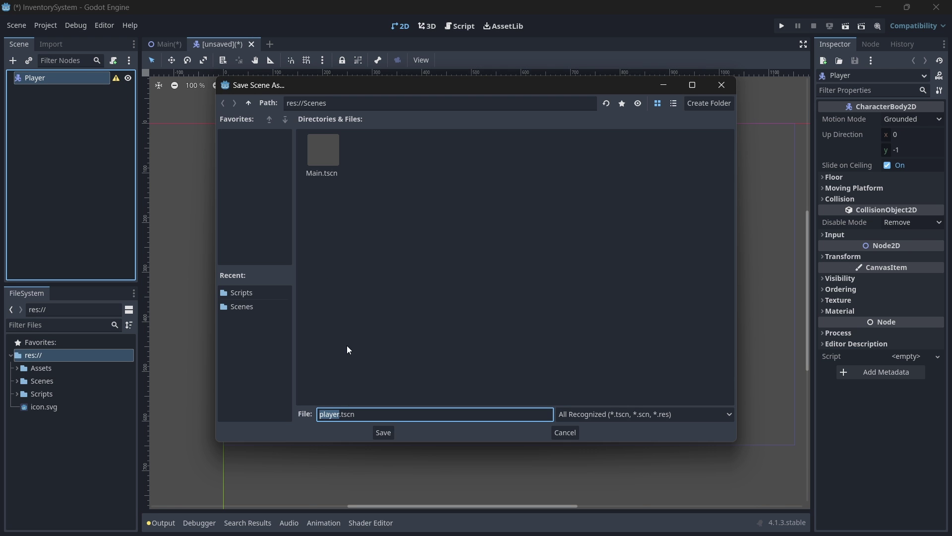
pyautogui.write('Player')
pyautogui.press('Return')
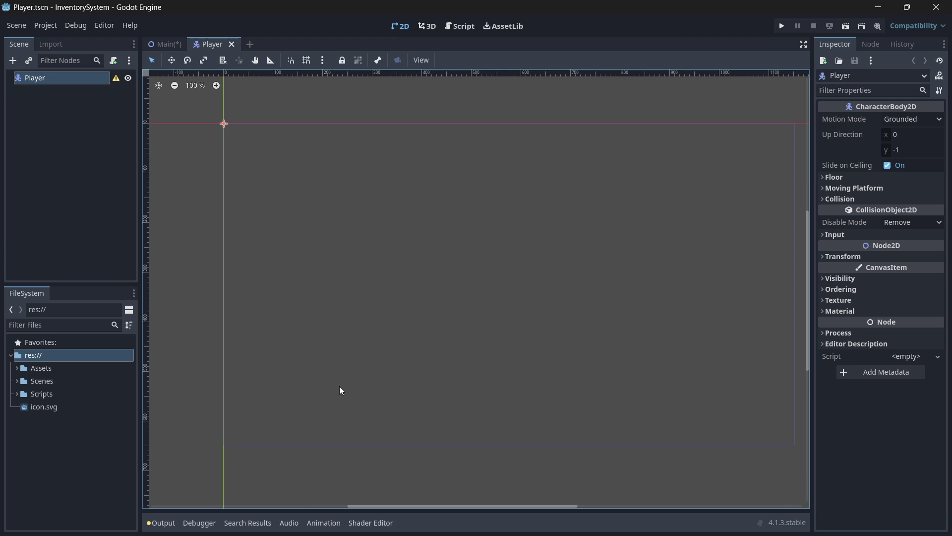
# - Attach a new Player.gd script to Player, stored in res://Scripts
pyautogui.click(113, 60)
pyautogui.click(580, 237)
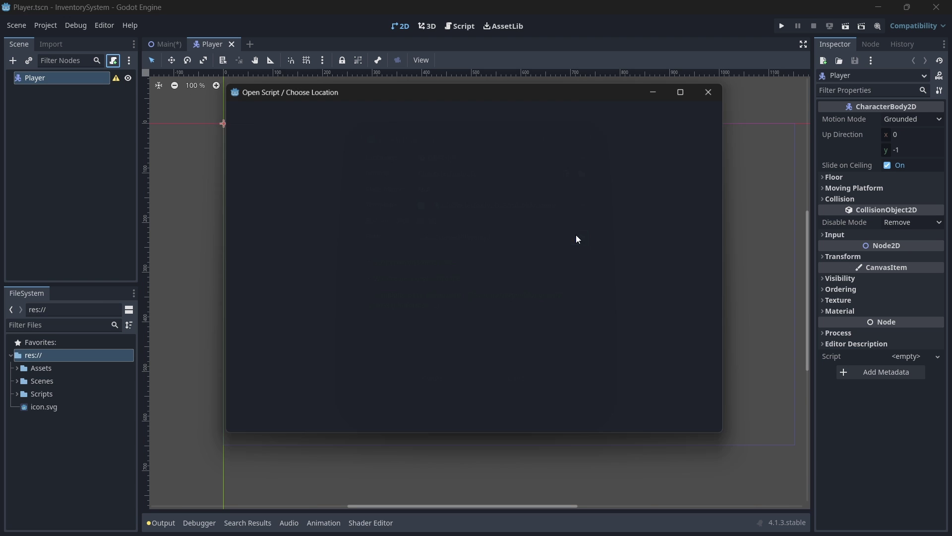
pyautogui.click(241, 306)
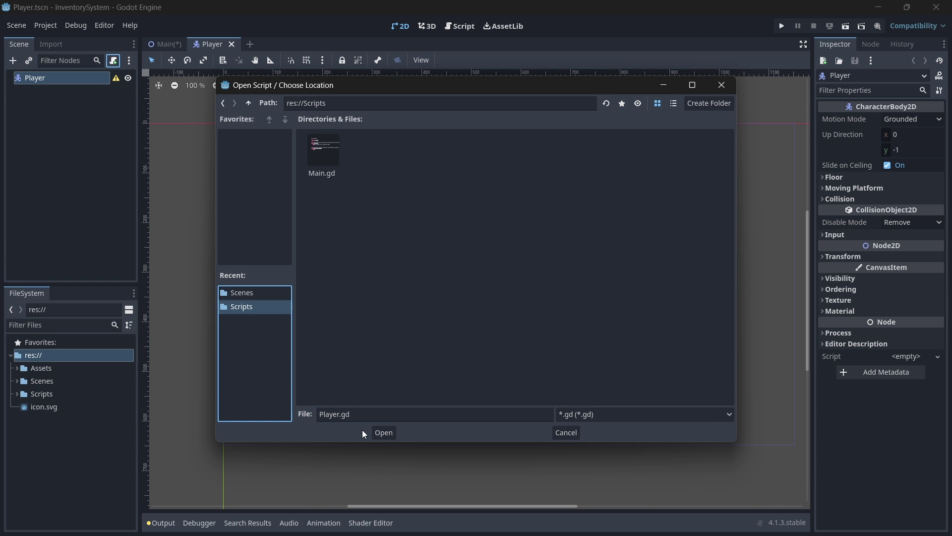
pyautogui.click(384, 432)
pyautogui.click(433, 377)
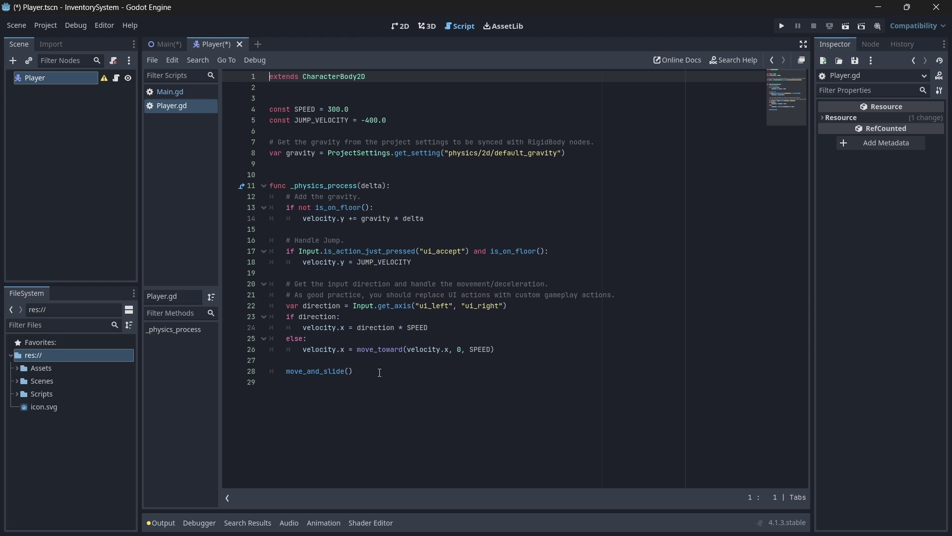
# - Delete the template code below extends CharacterBody2D and save
pyautogui.moveTo(380, 373); pyautogui.dragTo(192, 102)
pyautogui.press('BackSpace')
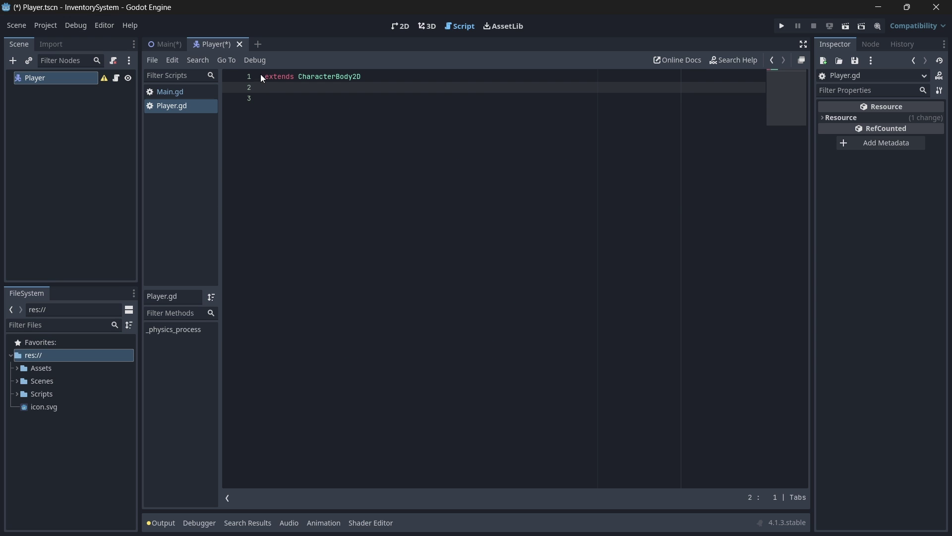
pyautogui.hotkey('ctrl', 's')
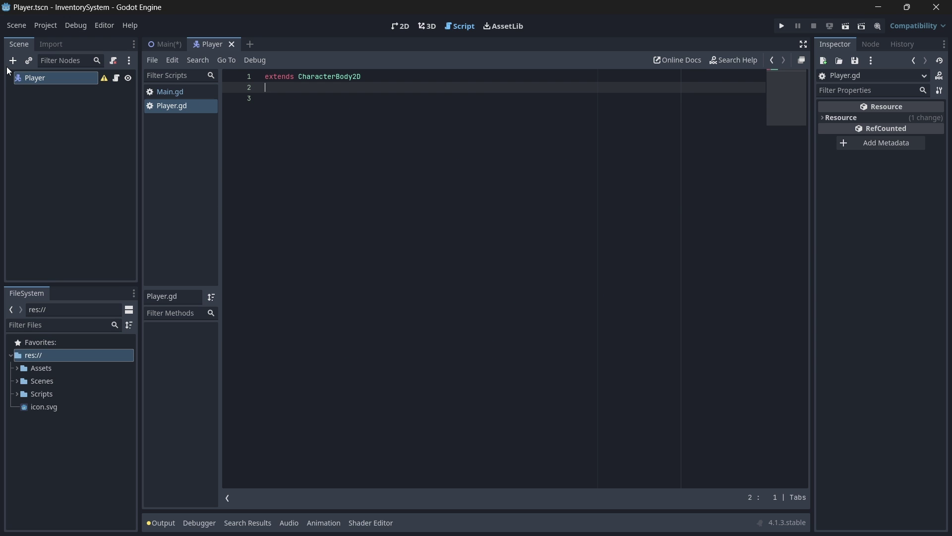
# - Add an AnimatedSprite2D child node to Player
pyautogui.click(13, 61)
pyautogui.write('animated')
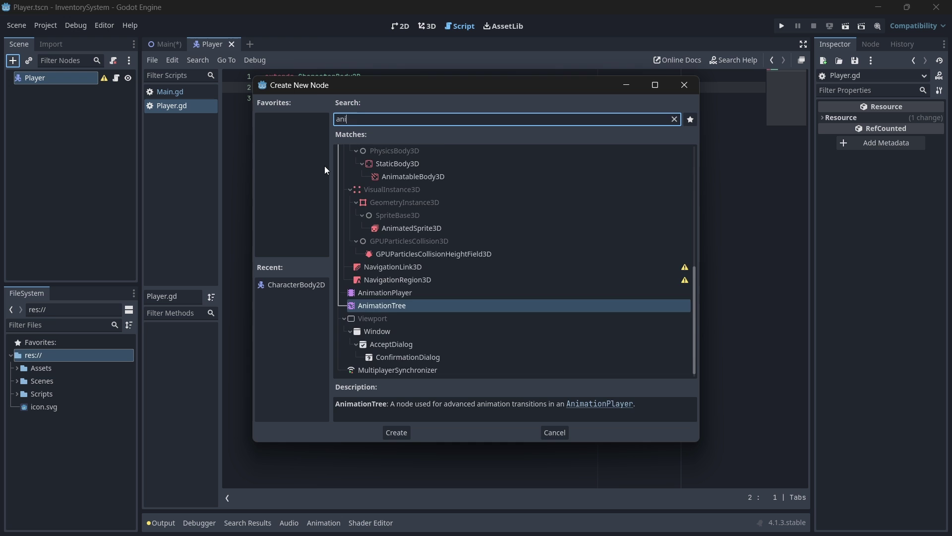
pyautogui.press('Return')
pyautogui.click(70, 76)
# - Add a CollisionShape2D child to Player and give it a new circle shape
pyautogui.hotkey('ctrl', 'a')
pyautogui.write('colli')
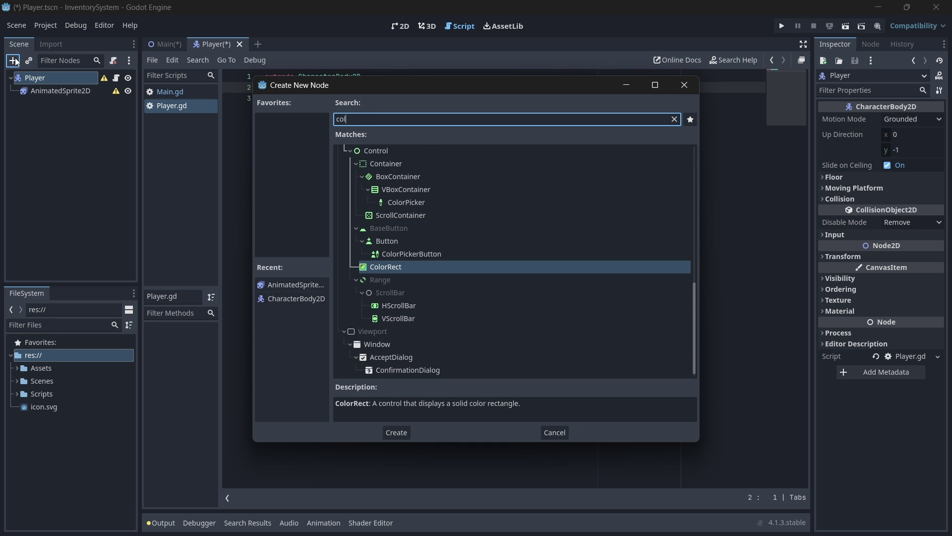
pyautogui.click(396, 432)
pyautogui.click(906, 119)
pyautogui.click(885, 180)
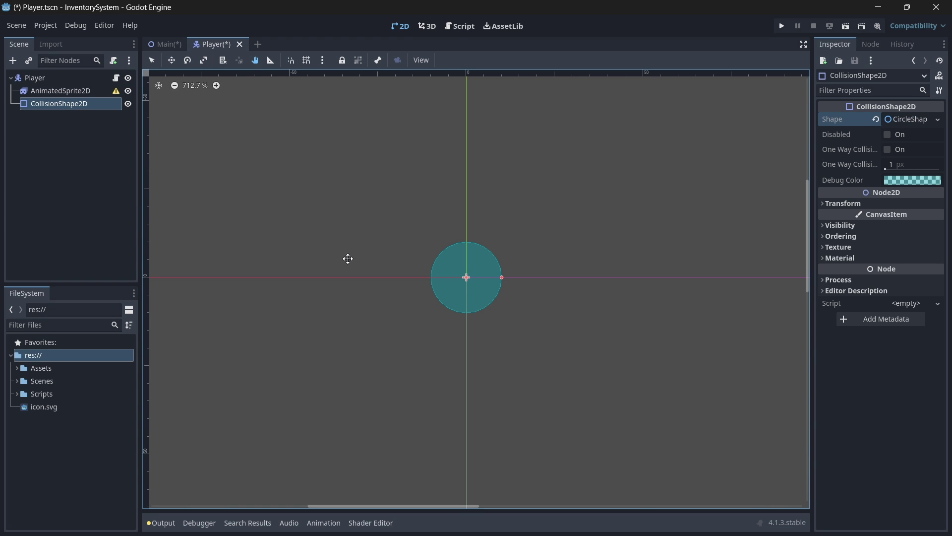
# - Add a Camera2D child to Player and set its zoom to 3
pyautogui.click(59, 78)
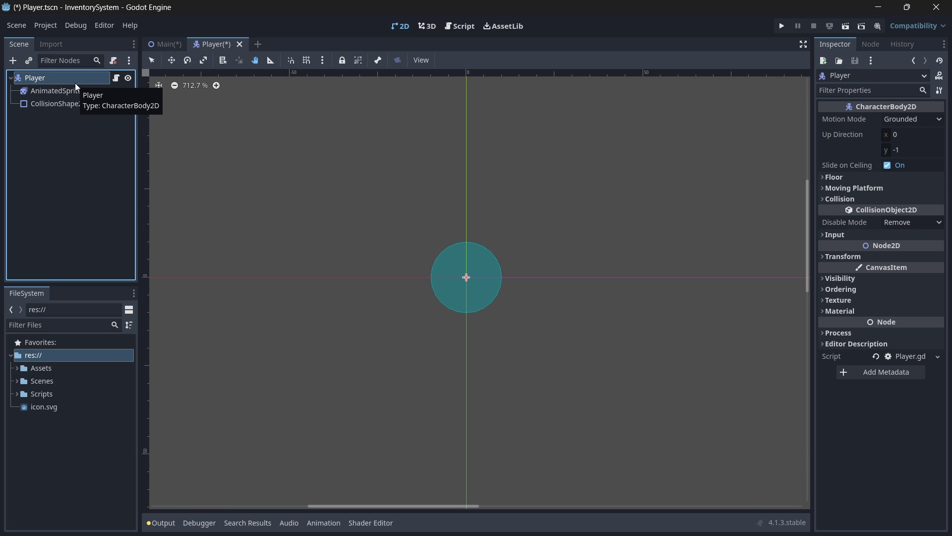
pyautogui.click(14, 60)
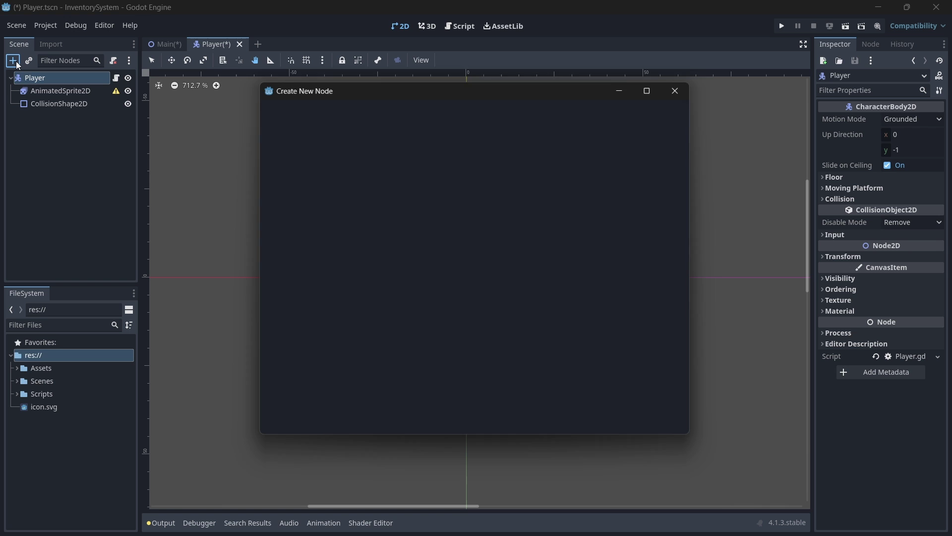
pyautogui.write('cama')
pyautogui.press('Return')
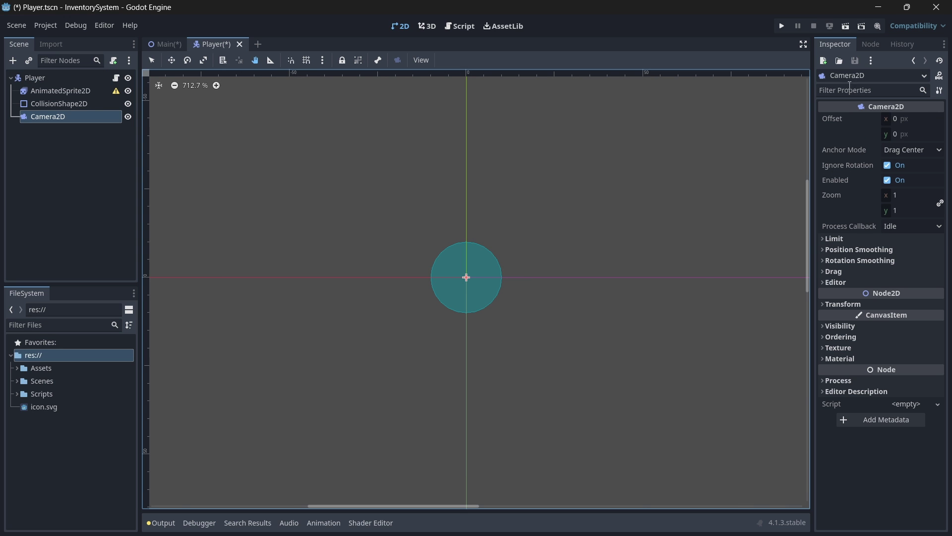
pyautogui.click(903, 194)
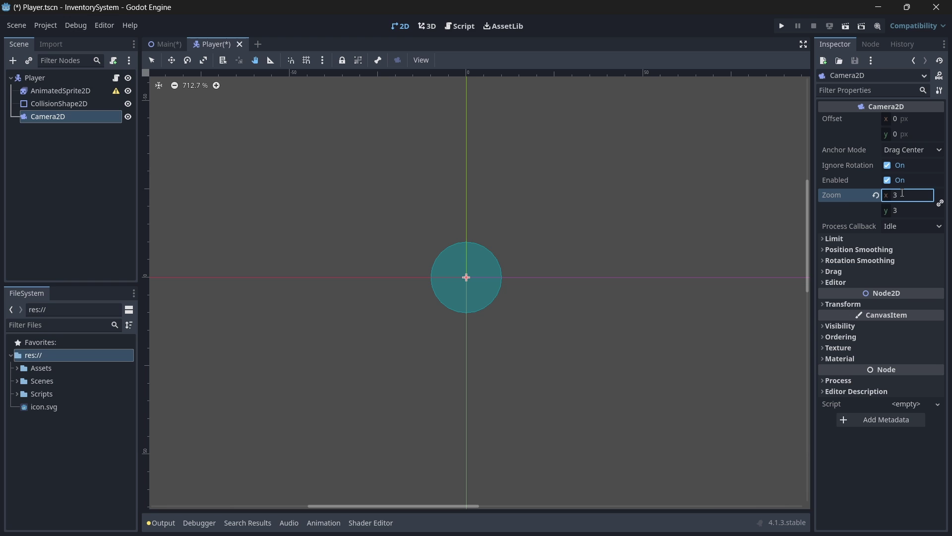
# - Give the AnimatedSprite2D a new SpriteFrames resource and rename its default animation to idle
pyautogui.click(65, 91)
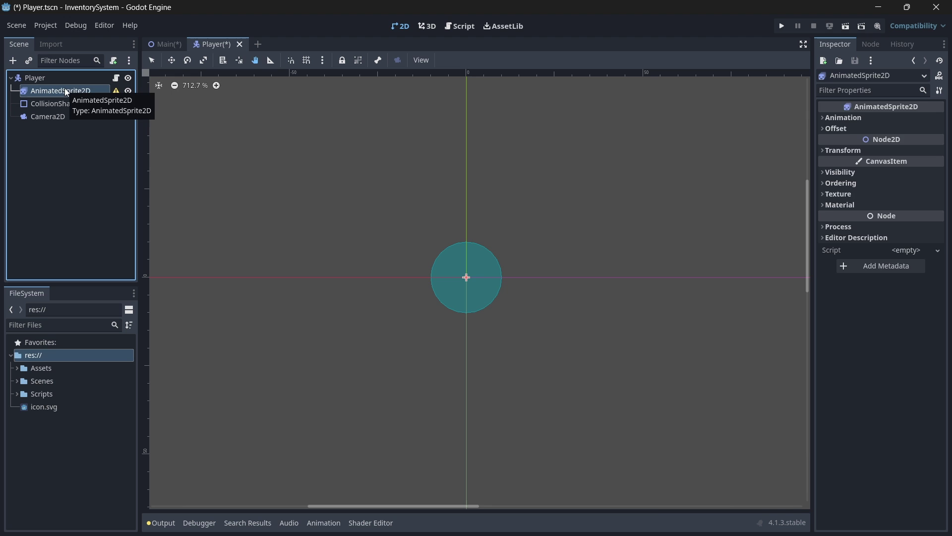
pyautogui.click(843, 117)
pyautogui.click(872, 130)
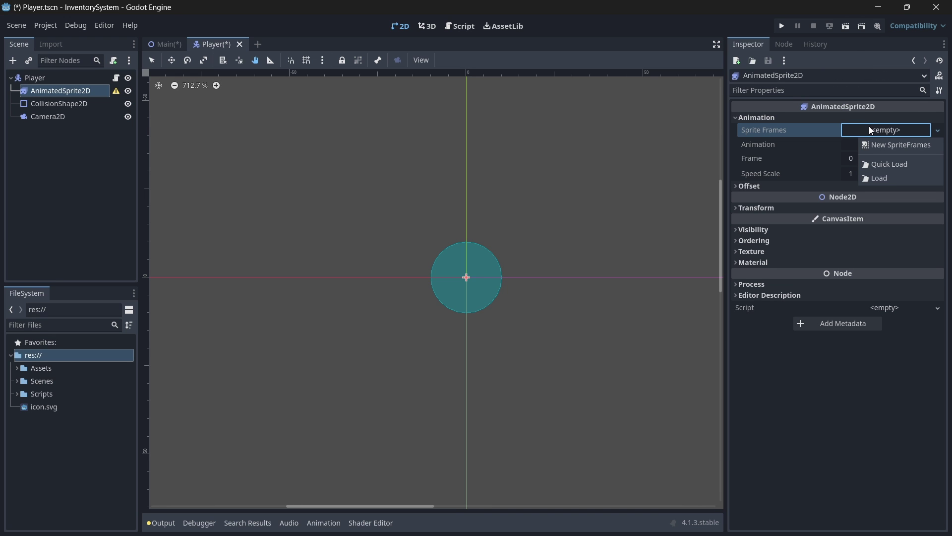
pyautogui.click(895, 145)
pyautogui.doubleClick(201, 420)
pyautogui.write('idle')
pyautogui.press('Return')
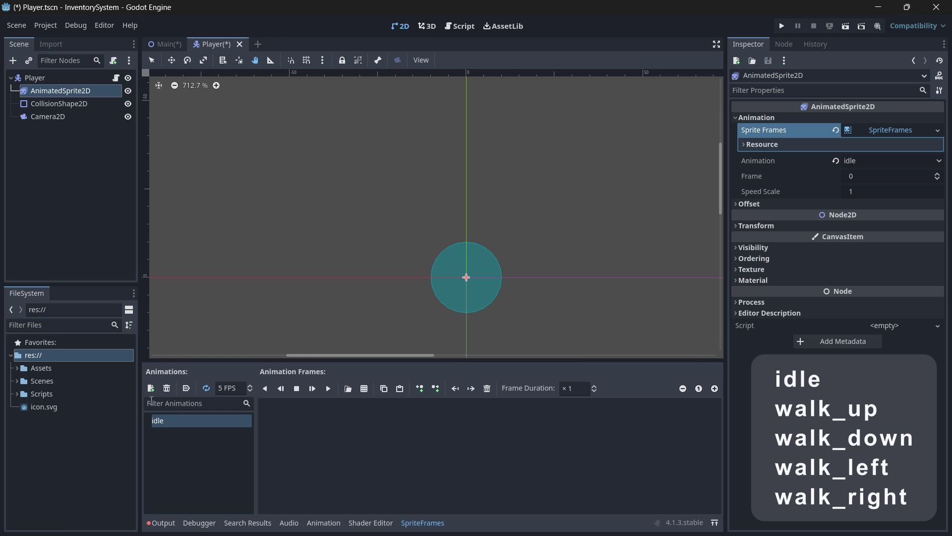
# - Add new animations named walk-down, walk_left and walk_up
pyautogui.click(151, 388)
pyautogui.doubleClick(173, 433)
pyautogui.write('walk-down')
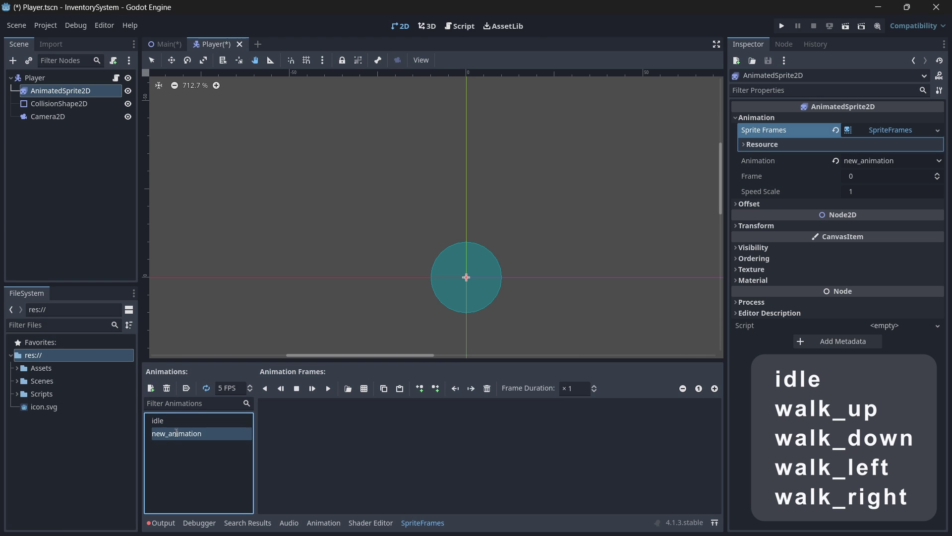
pyautogui.press('Return')
pyautogui.click(150, 388)
pyautogui.doubleClick(176, 434)
pyautogui.write('walk_left')
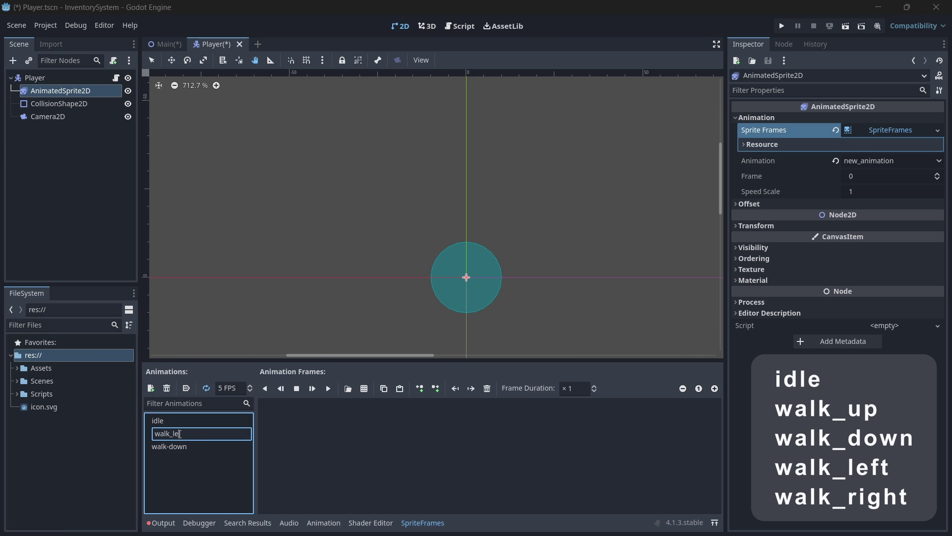
pyautogui.press('Return')
pyautogui.click(151, 388)
pyautogui.doubleClick(182, 434)
pyautogui.write('walk_up')
pyautogui.press('Return')
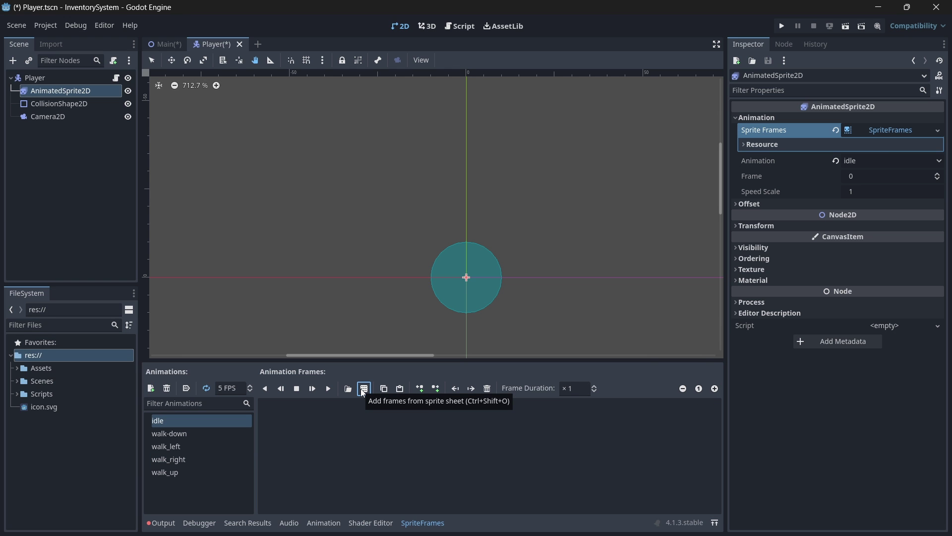
# - Slice Assets/person.png into an 8×8 grid and add its first frame to idle
pyautogui.click(364, 388)
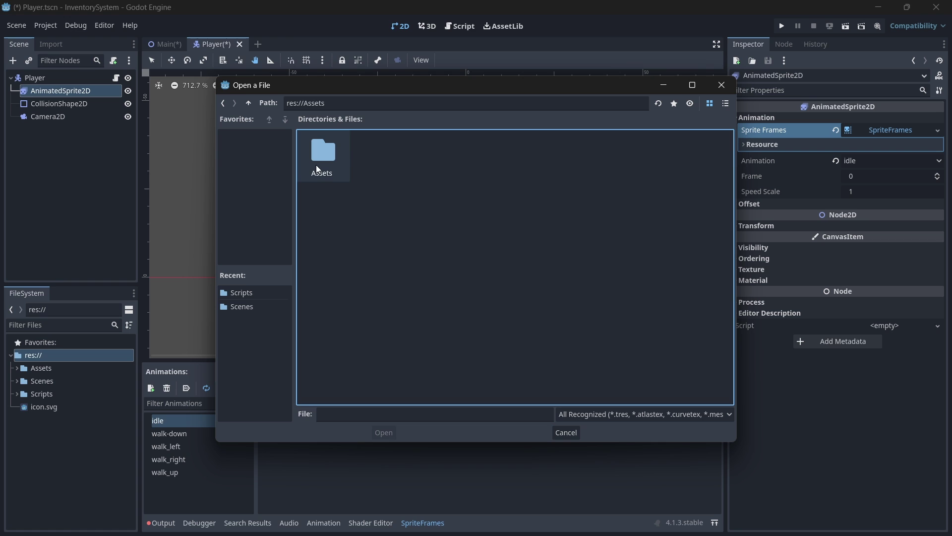
pyautogui.doubleClick(316, 165)
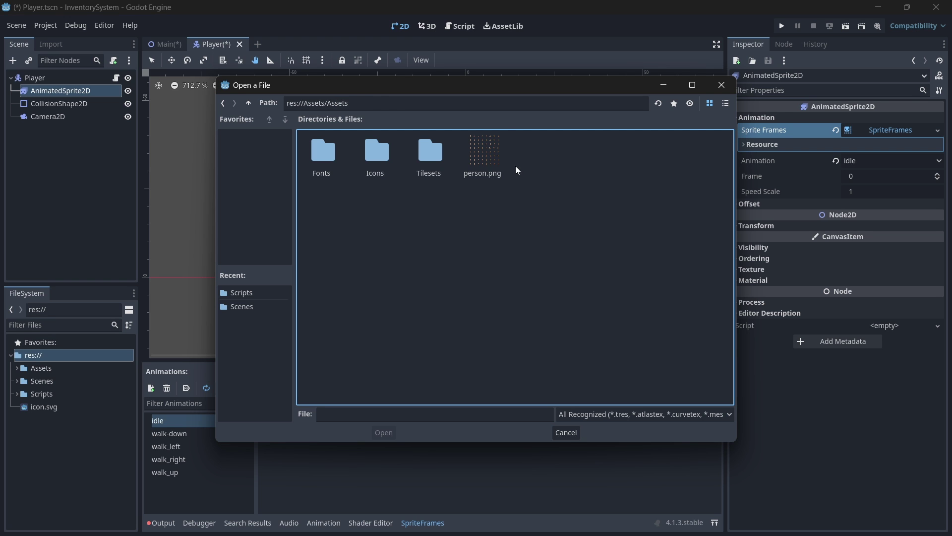
pyautogui.doubleClick(468, 161)
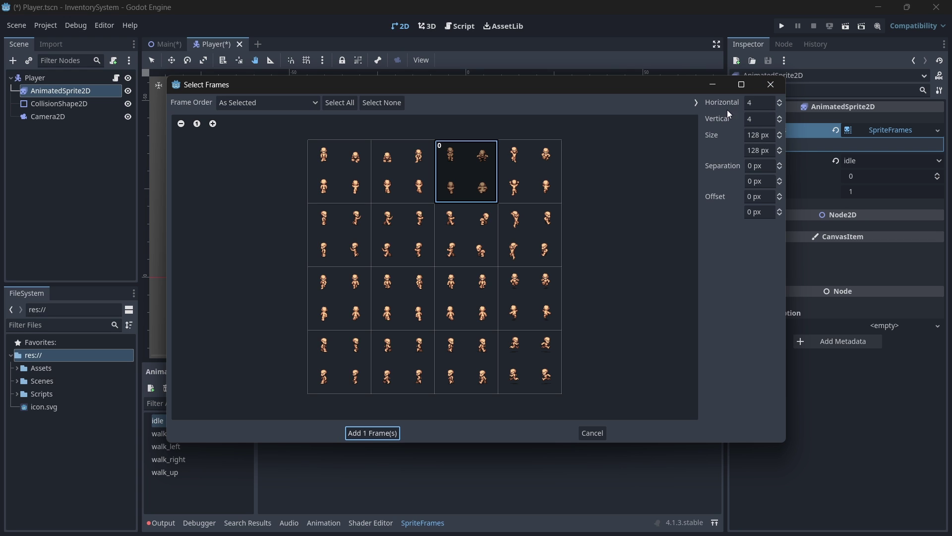
pyautogui.click(758, 103)
pyautogui.write('8')
pyautogui.press('Tab')
pyautogui.write('8')
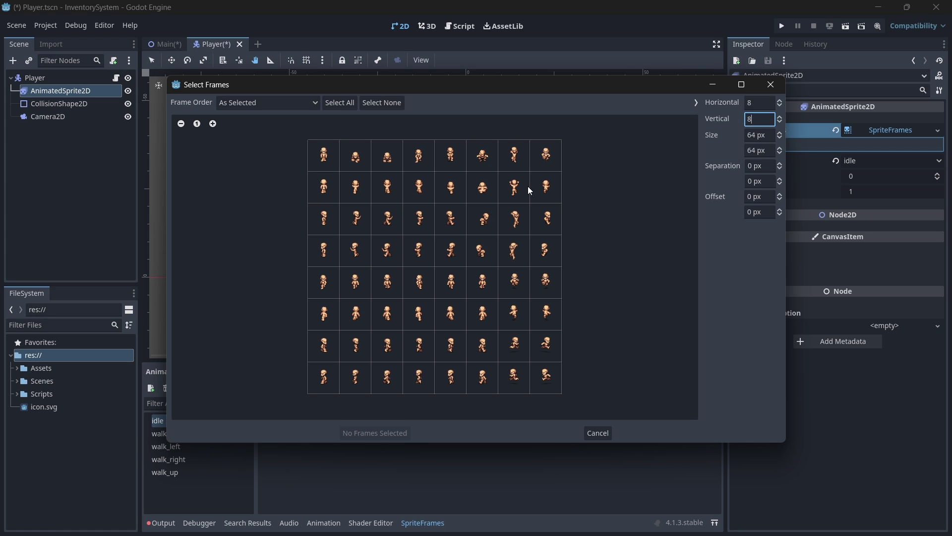
pyautogui.click(328, 155)
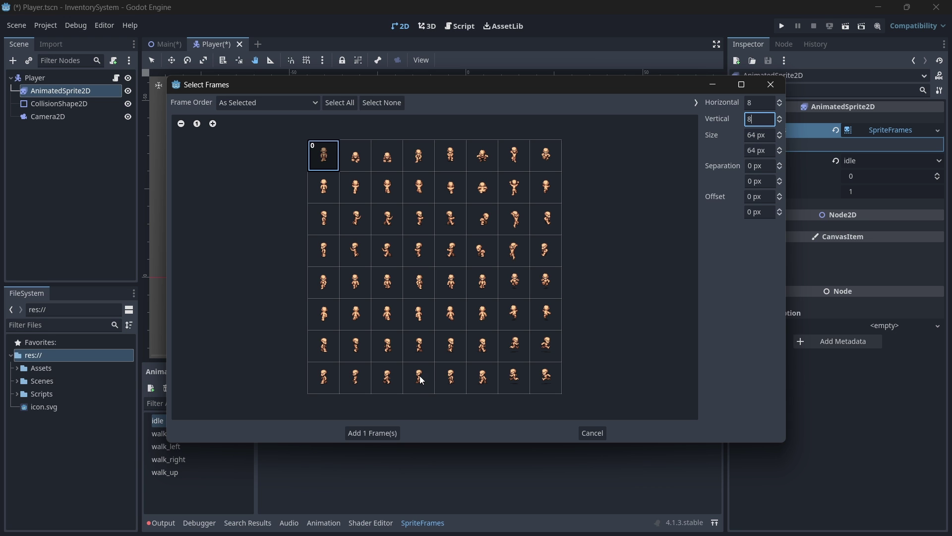
pyautogui.click(371, 435)
# - Add six sprite-sheet frames each to walk-down and walk_left, using the bottom row for walk_left
pyautogui.click(170, 434)
pyautogui.click(364, 388)
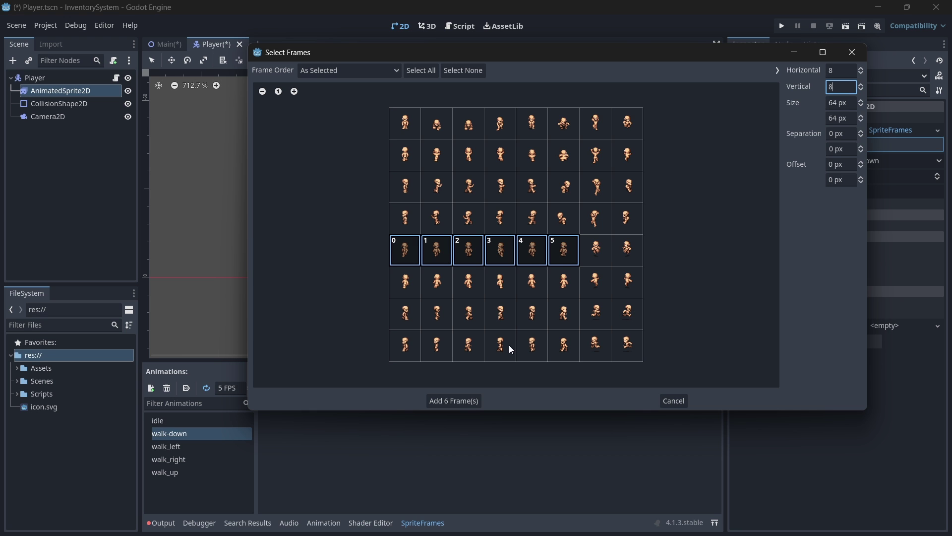
pyautogui.click(466, 399)
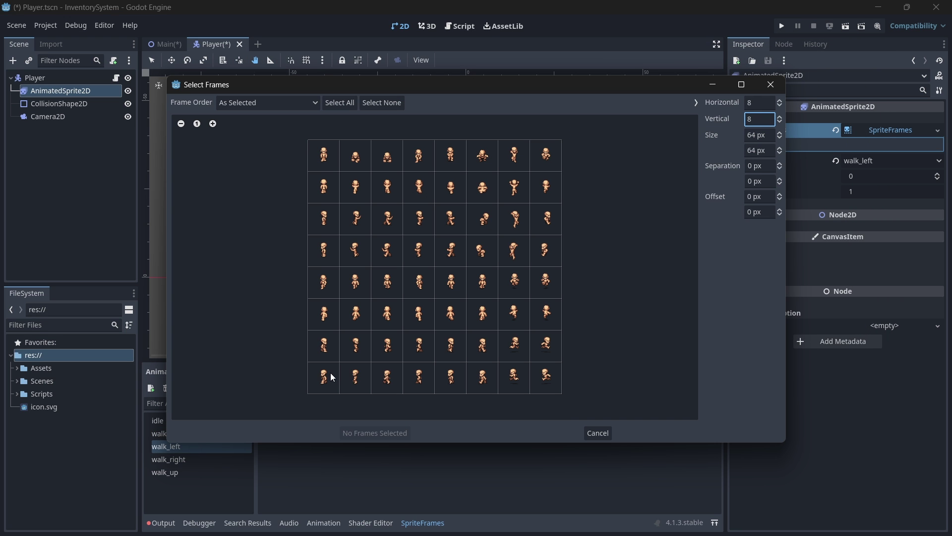
pyautogui.click(328, 375)
pyautogui.click(356, 377)
pyautogui.click(392, 377)
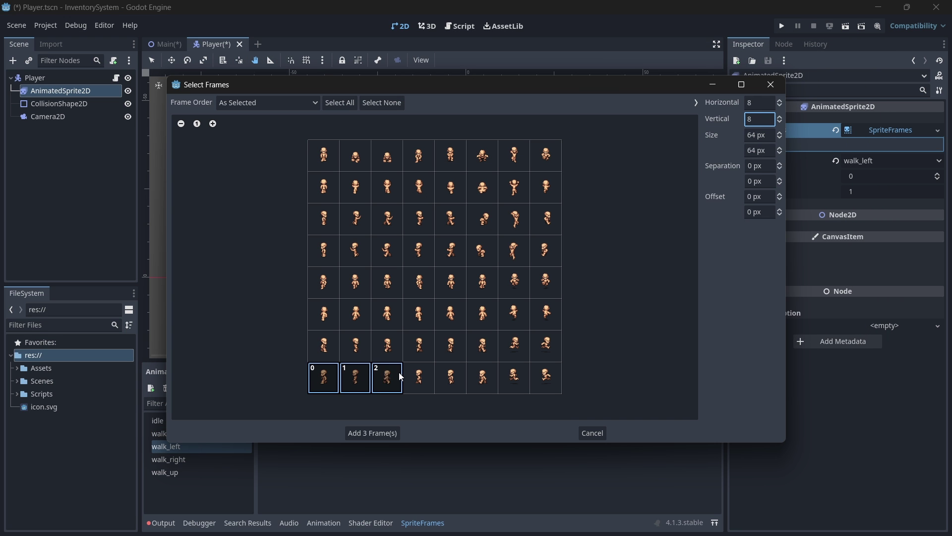
pyautogui.click(419, 377)
pyautogui.click(451, 377)
pyautogui.click(482, 377)
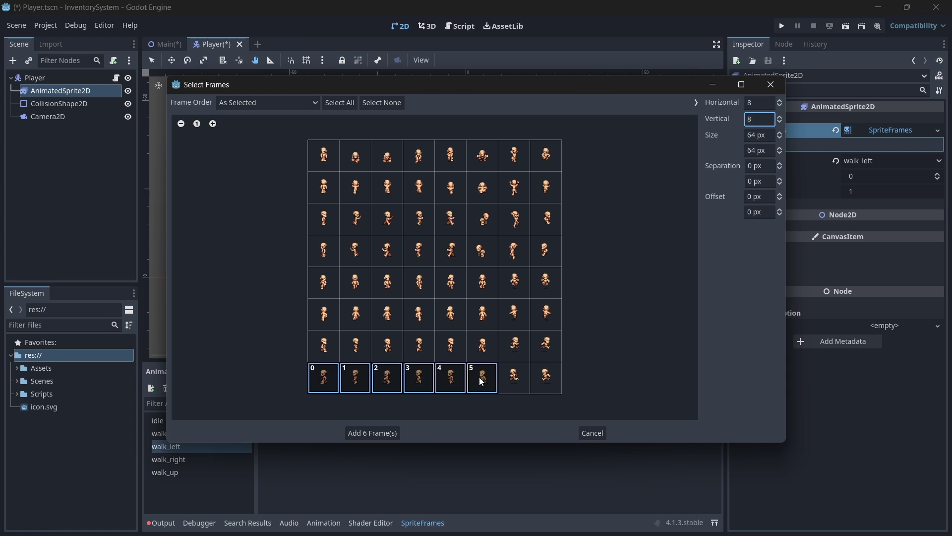
pyautogui.click(372, 433)
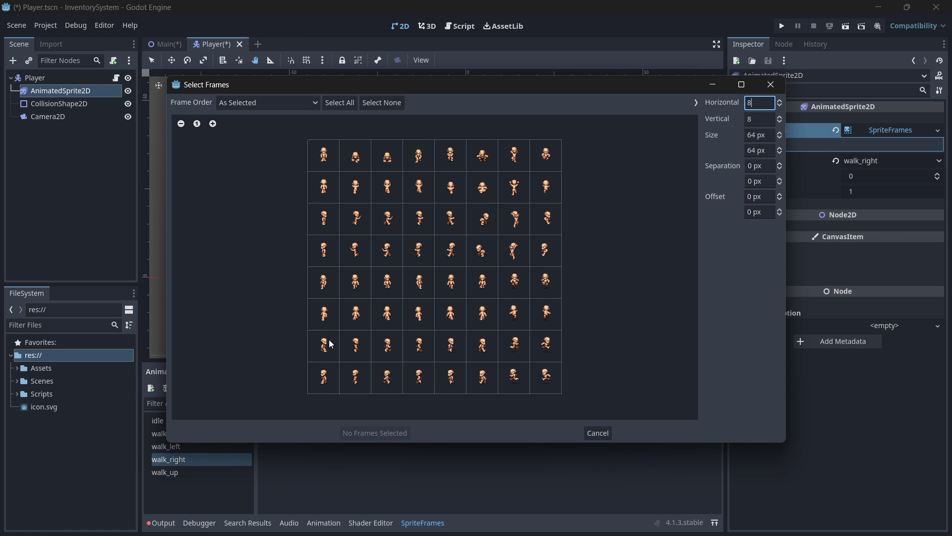
# - Pick seventh-row frames for walk_right and sixth-row frames for walk_up, then open Player.gd
pyautogui.click(330, 342)
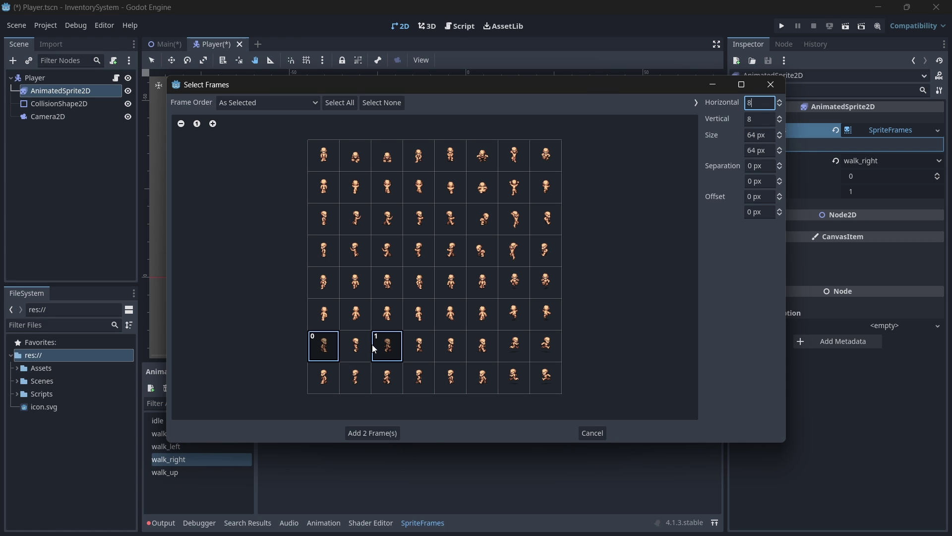
pyautogui.click(356, 347)
pyautogui.click(382, 350)
pyautogui.click(419, 347)
pyautogui.click(451, 348)
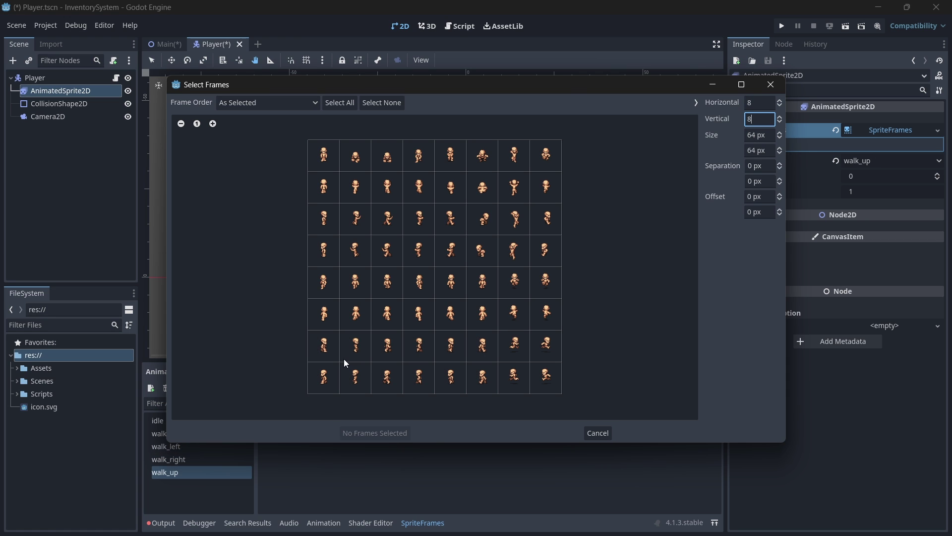
pyautogui.click(325, 316)
pyautogui.click(349, 317)
pyautogui.click(397, 321)
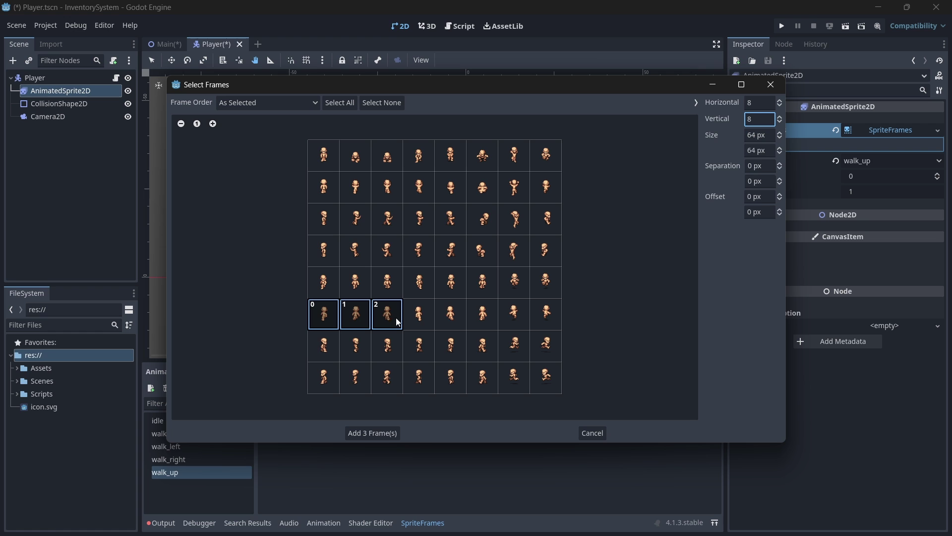
pyautogui.click(372, 433)
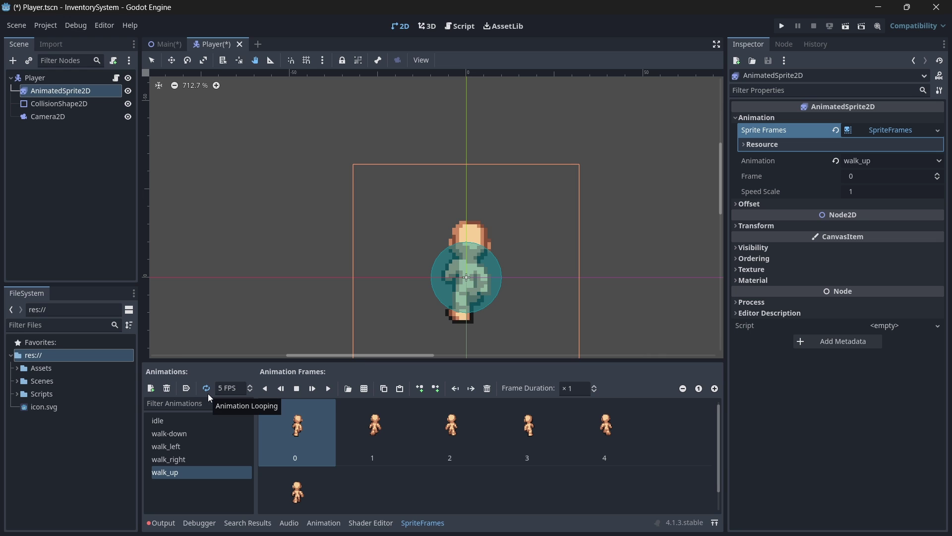
pyautogui.hotkey('ctrl', 'F3')
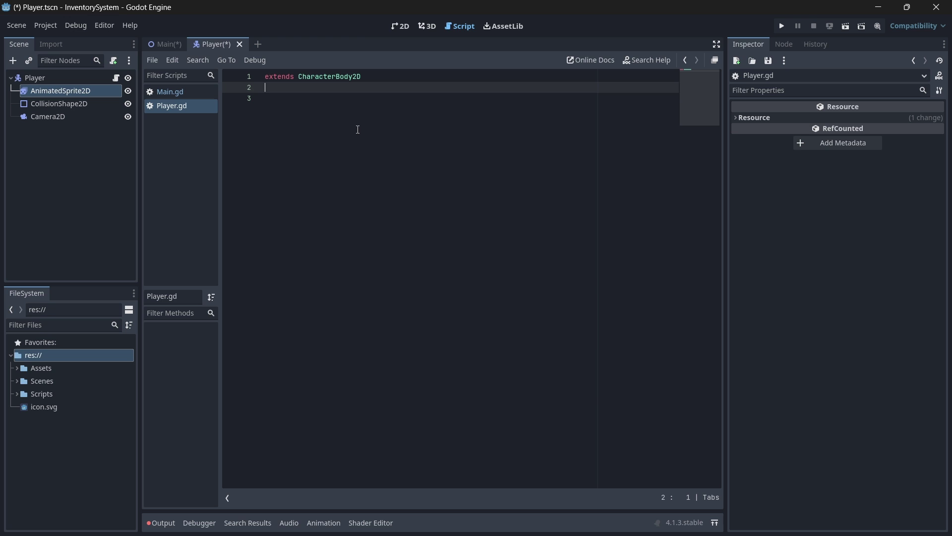
# - Replace the script with the pasted header and add var speed = 200
pyautogui.hotkey('ctrl', 'a')
pyautogui.write('### Player.gd  extends CharacterBody2D  # Variables')
pyautogui.write('v')
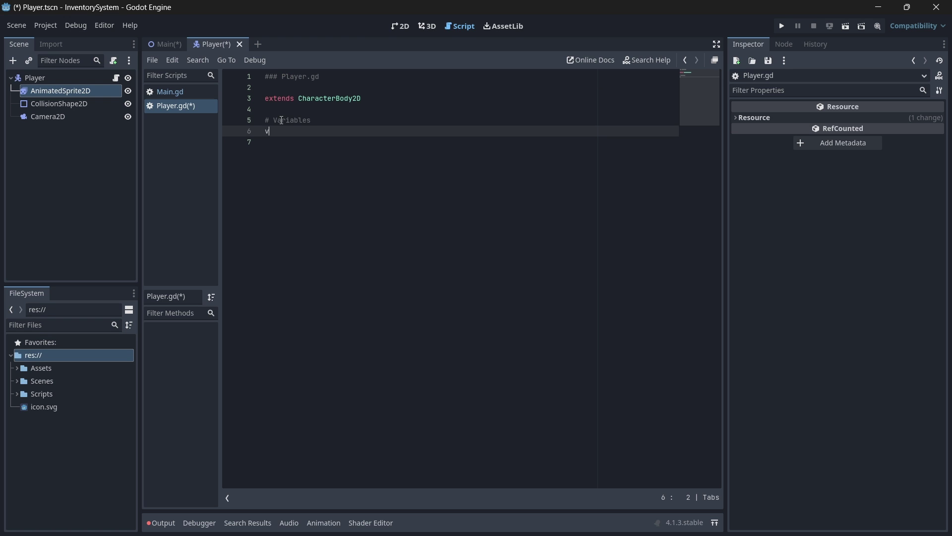
pyautogui.write('ar speed = 200')
pyautogui.press('Return')
pyautogui.press('Return')
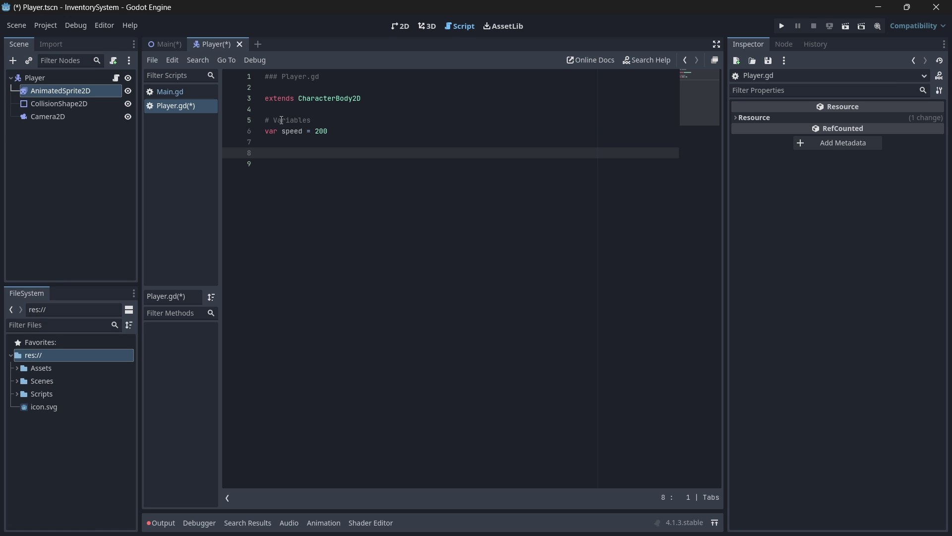
# - Write get_input() setting velocity from Input.get_vector of the ui_left/right/up/down actions times speed
pyautogui.write('fu')
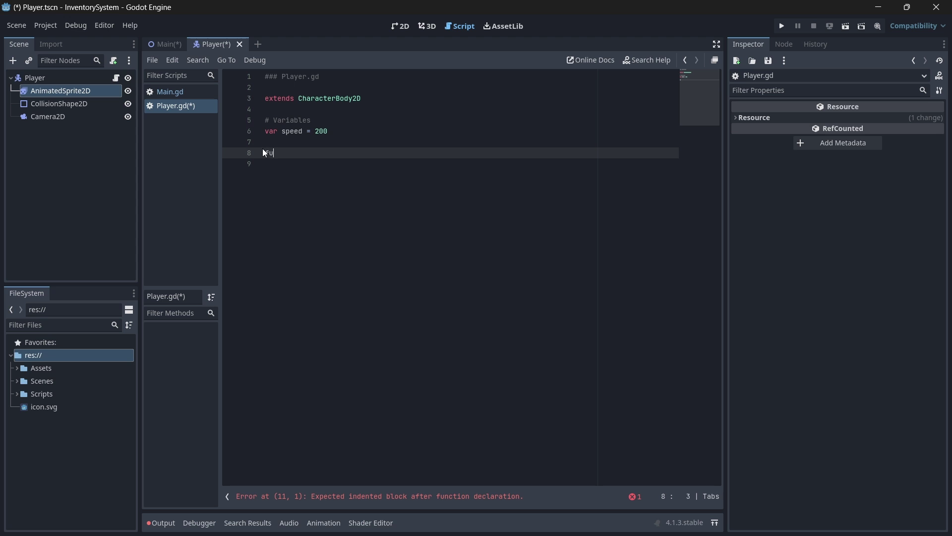
pyautogui.write('nc get_input()')
pyautogui.press('Return')
pyautogui.press('BackSpace')
pyautogui.write(':')
pyautogui.press('Return')
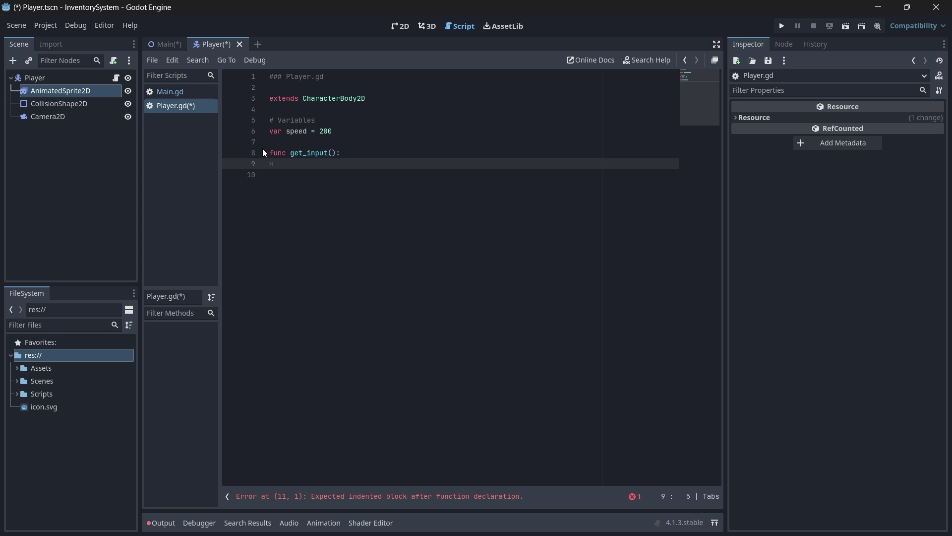
pyautogui.write('var input_direction = ')
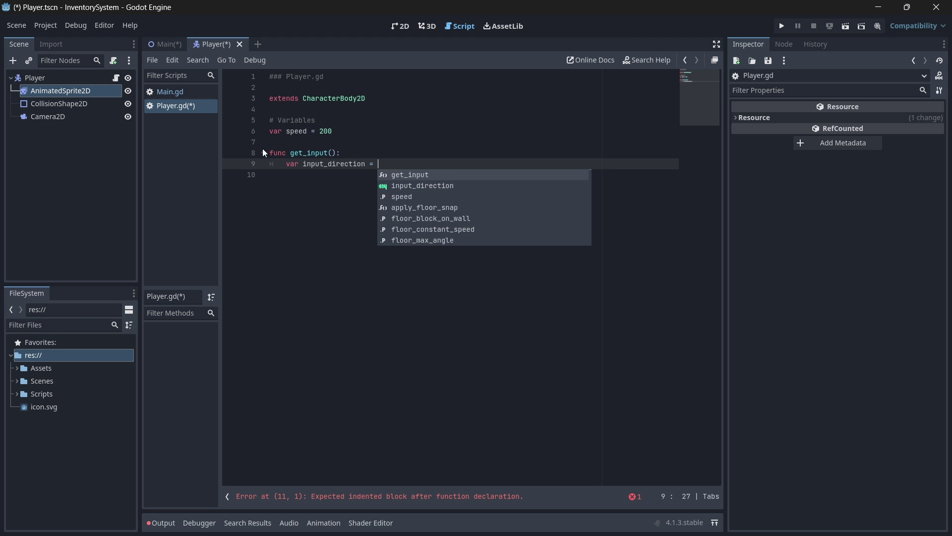
pyautogui.write('Input.get_vec')
pyautogui.press('Return')
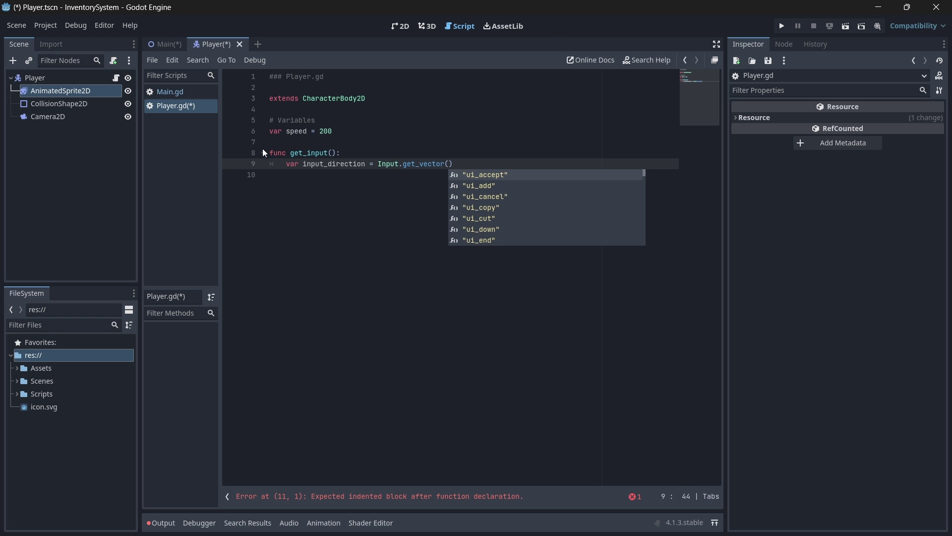
pyautogui.write('"ui_')
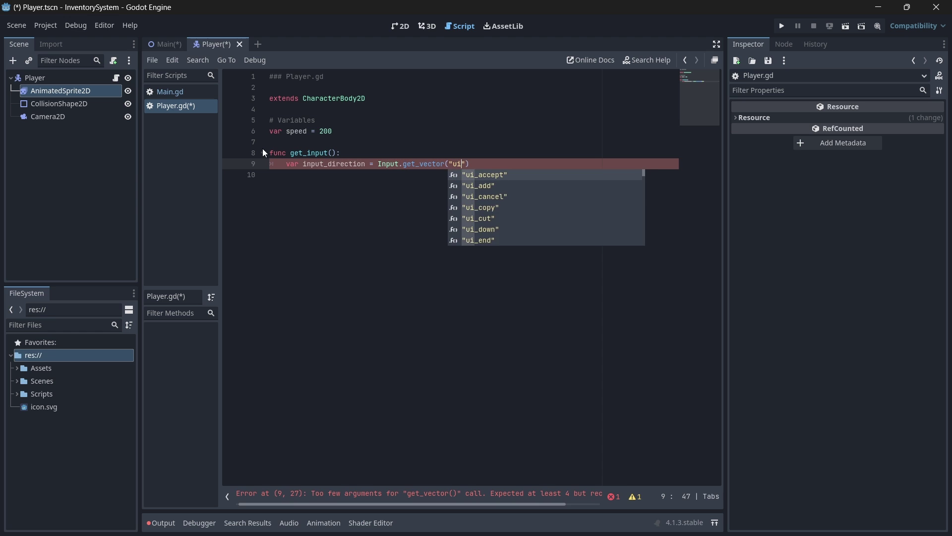
pyautogui.write('left", "ui_right", "ui_up", "ui_down")')
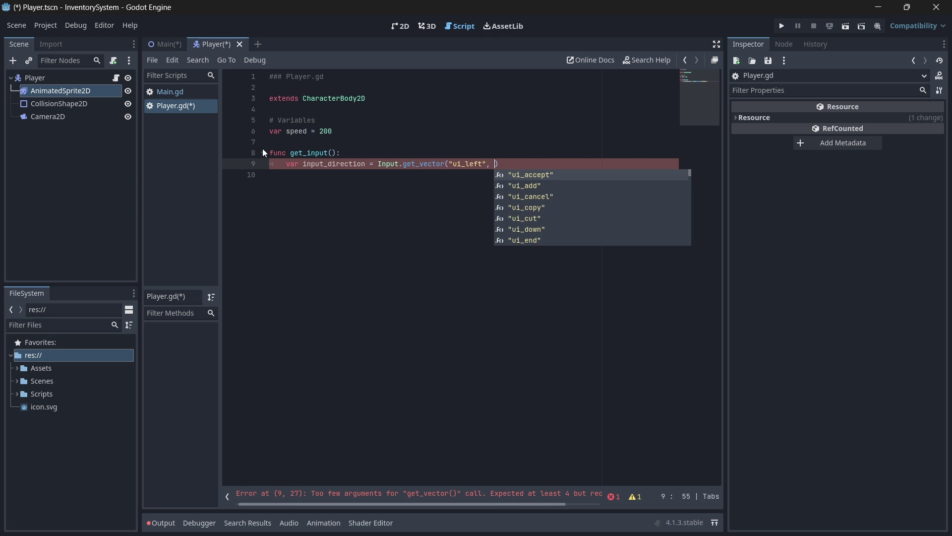
pyautogui.press('Return')
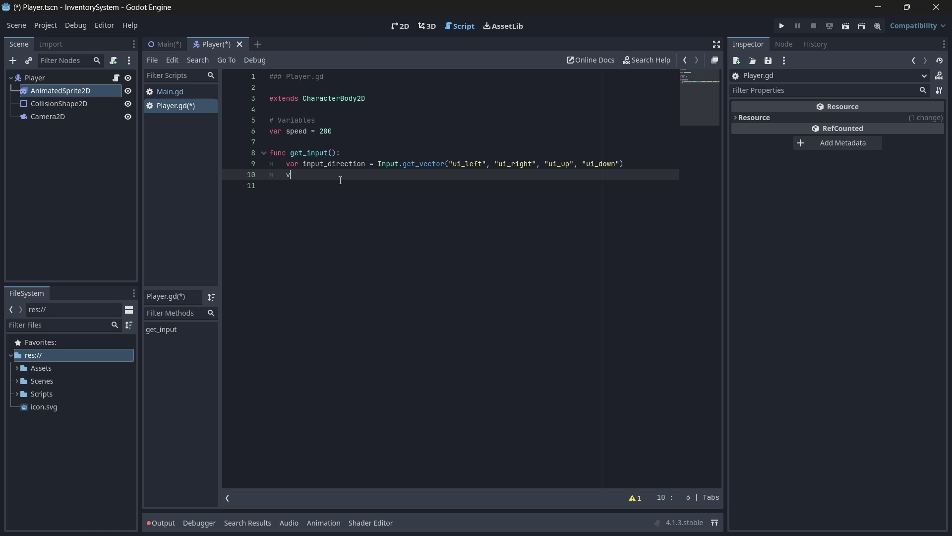
pyautogui.write('elocity = input_direction * speed')
pyautogui.press('Return')
pyautogui.press('Return')
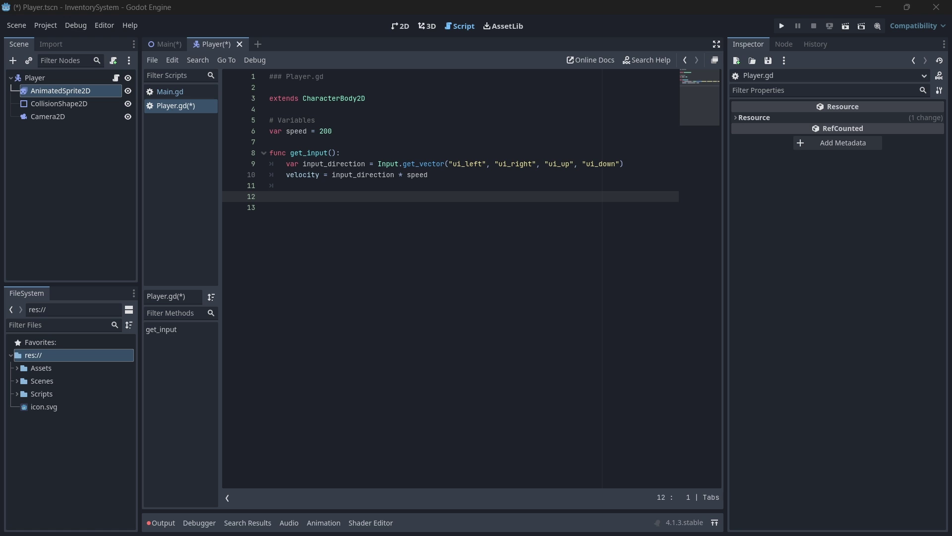
# - Add _physics_process(delta) that calls get_input() and move_and_slide()
pyautogui.click(275, 192)
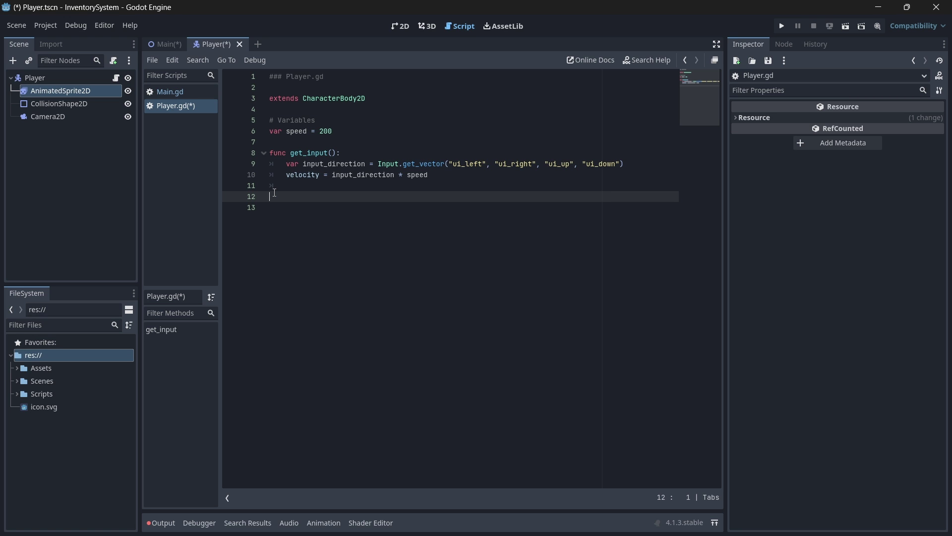
pyautogui.write('ph')
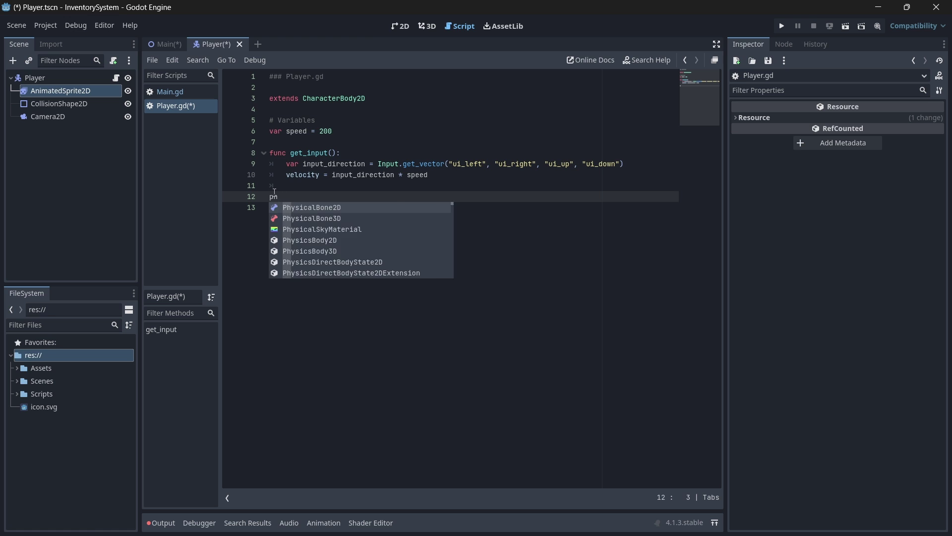
pyautogui.press('BackSpace')
pyautogui.press('BackSpace')
pyautogui.write('func')
pyautogui.write(' _p')
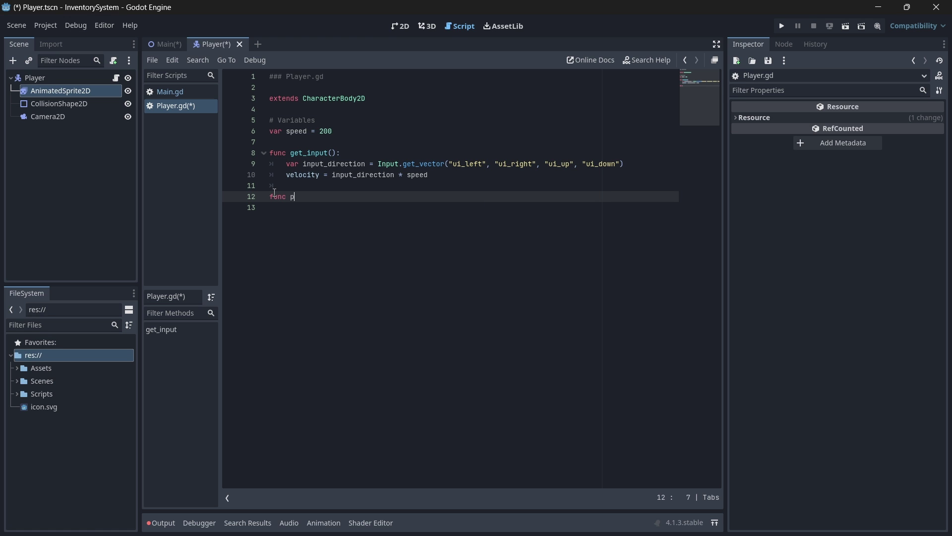
pyautogui.write('hys')
pyautogui.press('Return')
pyautogui.press('Return')
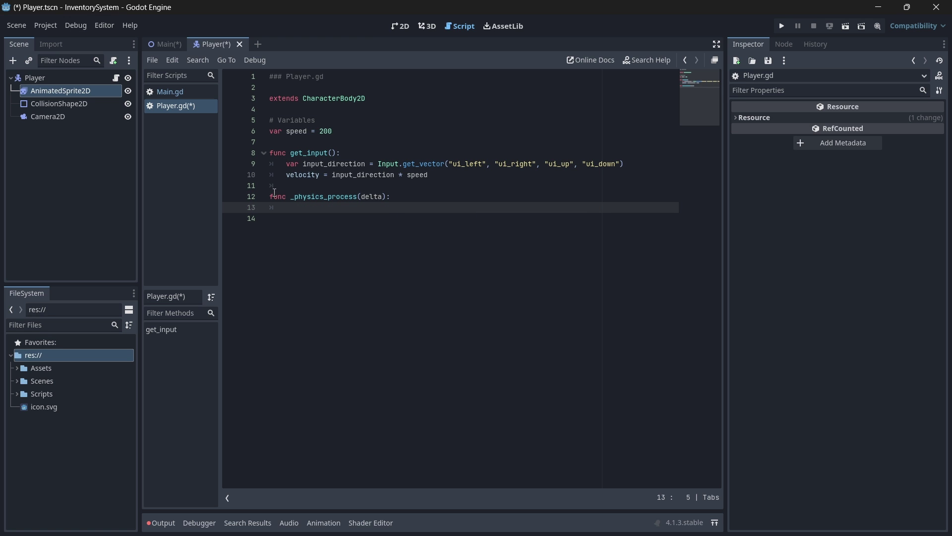
pyautogui.write('ge')
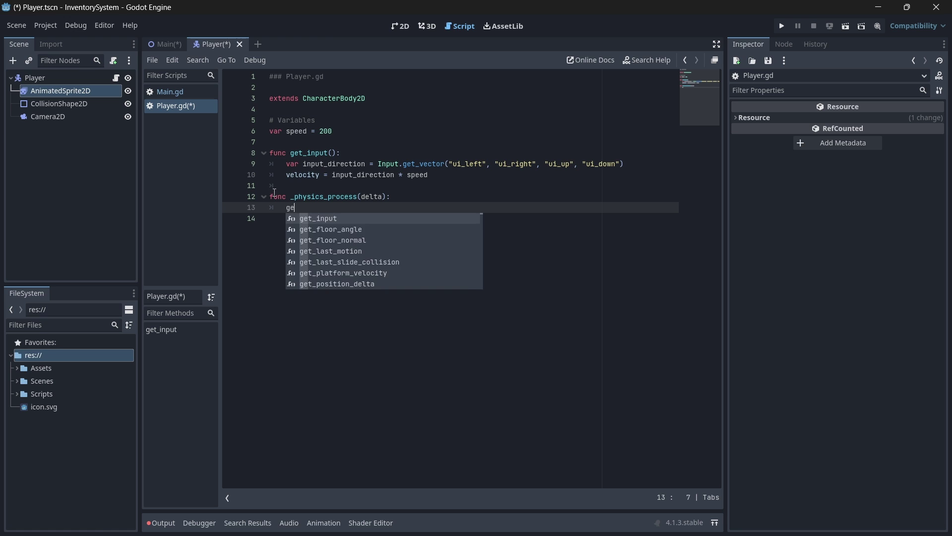
pyautogui.press('Return')
pyautogui.press('Return')
pyautogui.write('move')
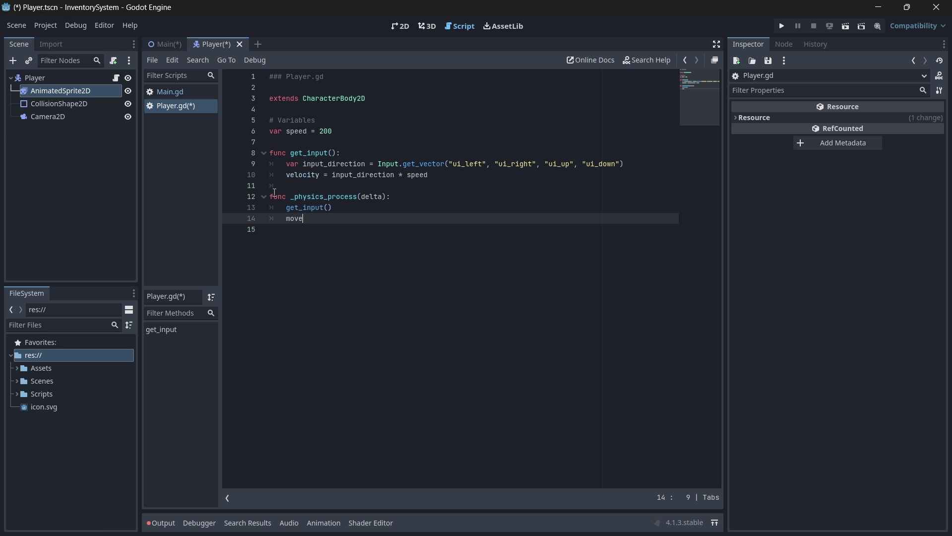
pyautogui.write('_and')
pyautogui.press('Return')
pyautogui.press('Return')
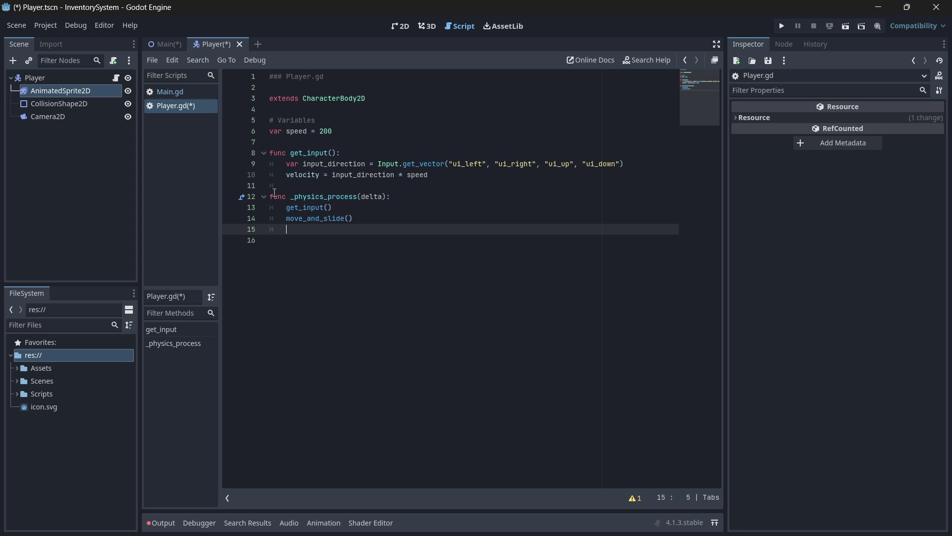
# - Instance Player.tscn into Main, drag it onto the sand path, and run the game with F5
pyautogui.click(165, 44)
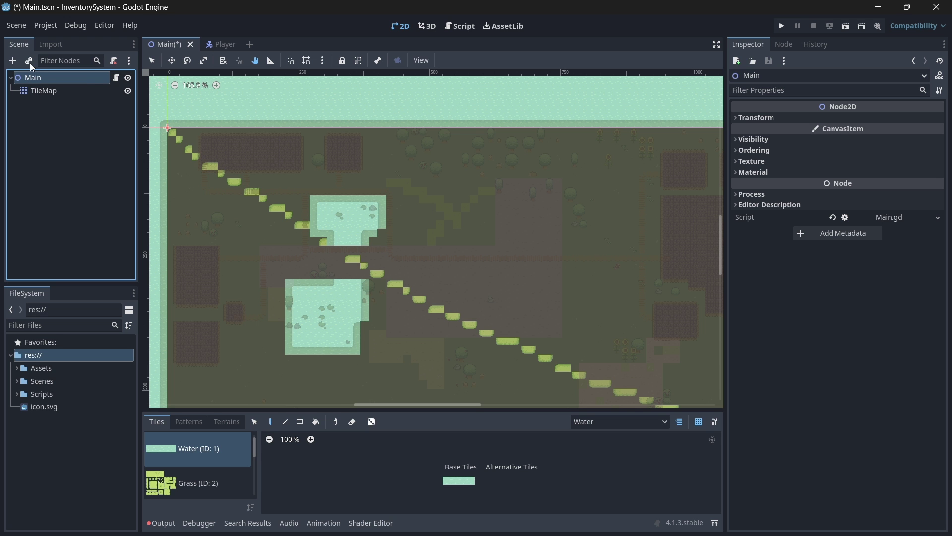
pyautogui.click(29, 60)
pyautogui.doubleClick(396, 232)
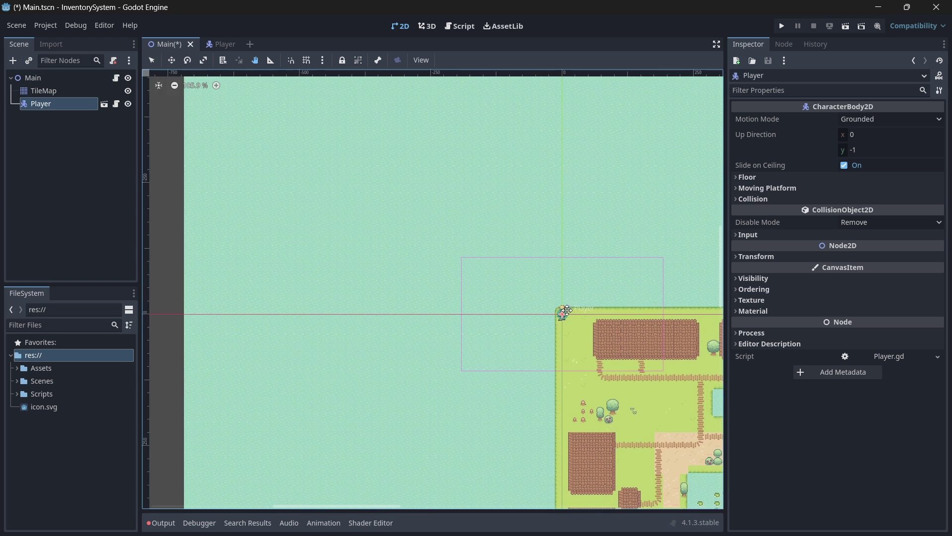
pyautogui.press('w')
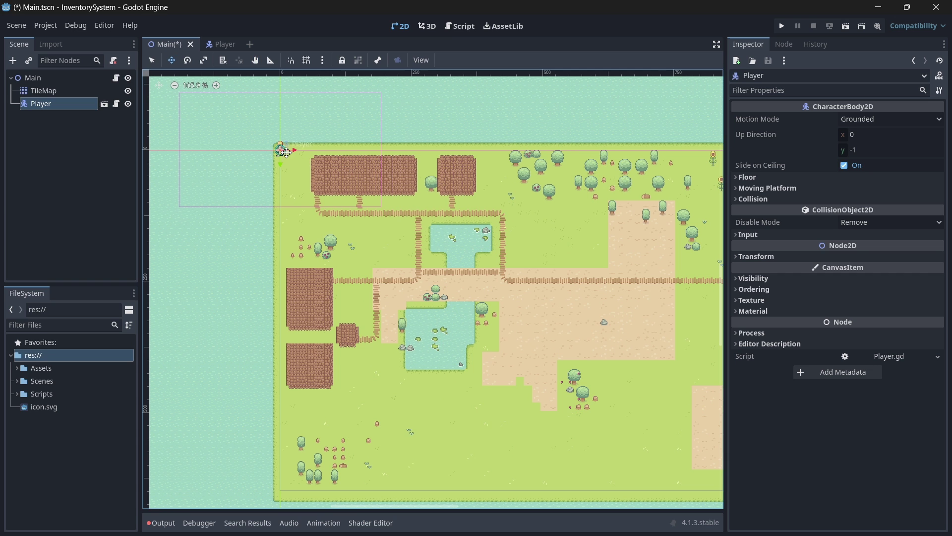
pyautogui.moveTo(280, 148); pyautogui.dragTo(516, 297)
pyautogui.scroll(4, 516, 296)
pyautogui.press('F5')
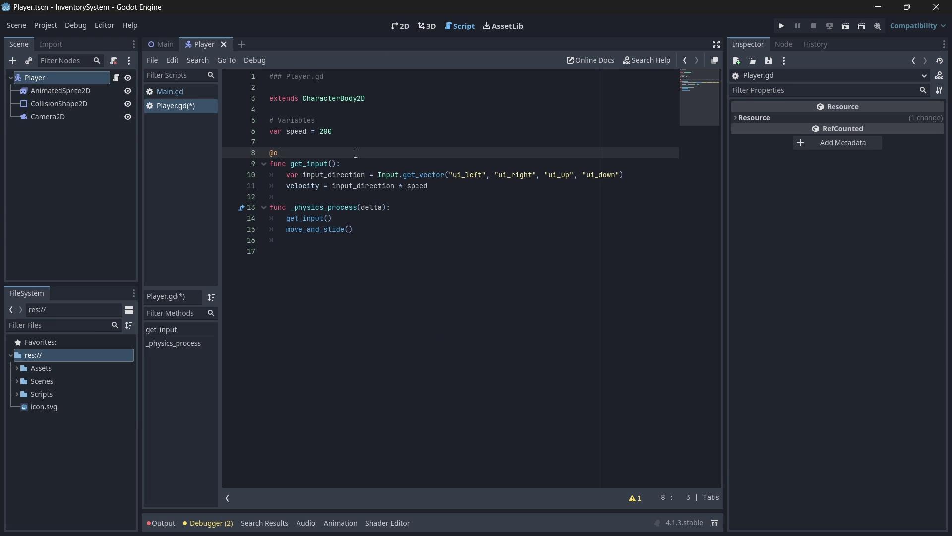
pyautogui.write('nready var animated_sprite =')
pyautogui.press('Return')
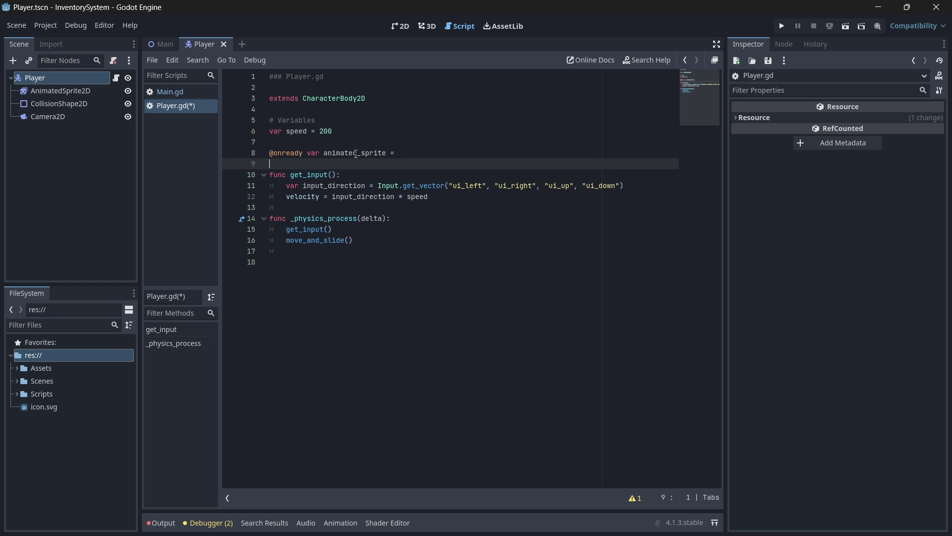
pyautogui.moveTo(54, 91); pyautogui.dragTo(477, 154)
# - Write update_animations() with an if velocity == Vector2.ZERO idle check and the directional walk block
pyautogui.click(285, 267)
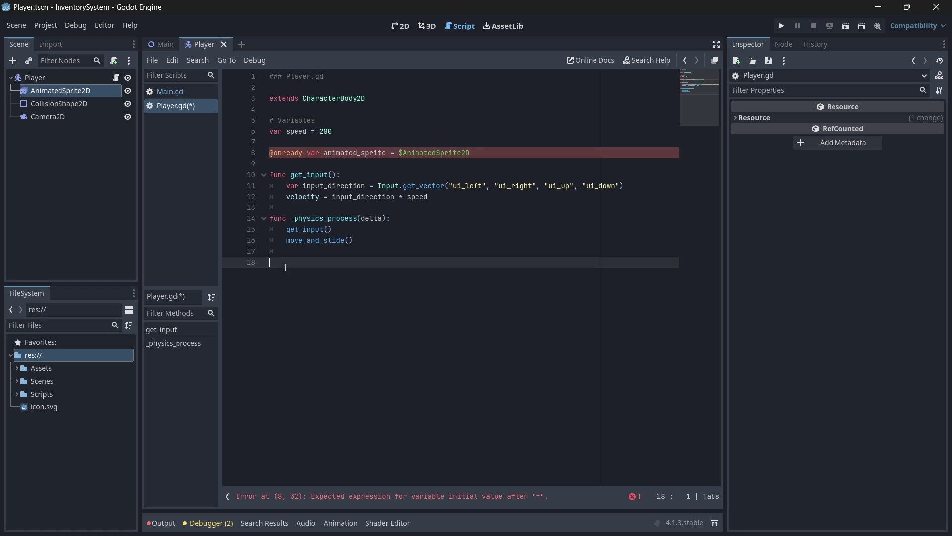
pyautogui.write('func upda')
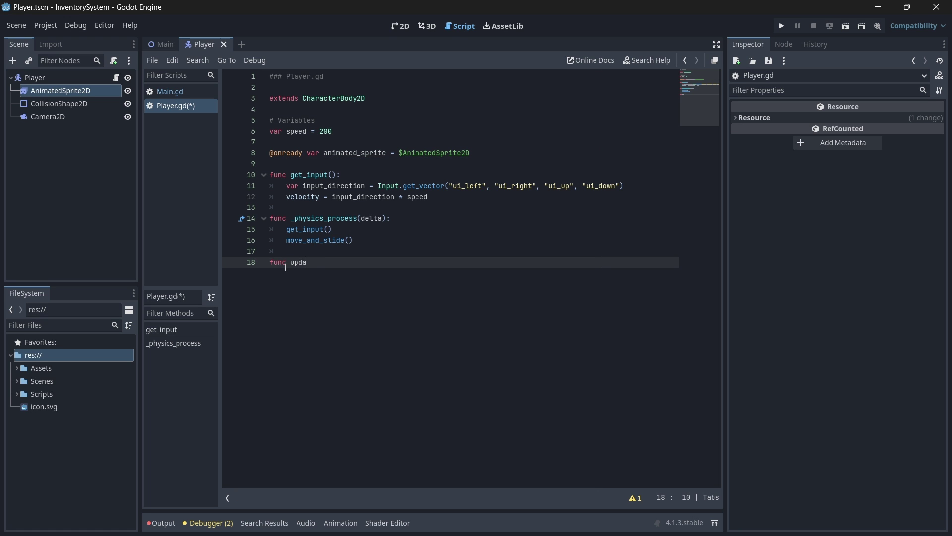
pyautogui.write('te_animations():')
pyautogui.press('Return')
pyautogui.hotkey('ctrl', 's')
pyautogui.write('i')
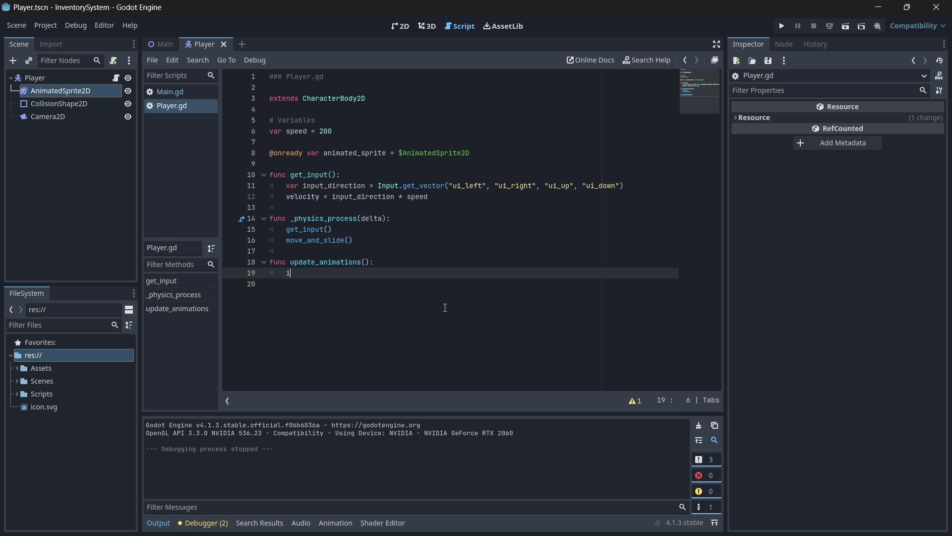
pyautogui.write('f velocity == Vecto')
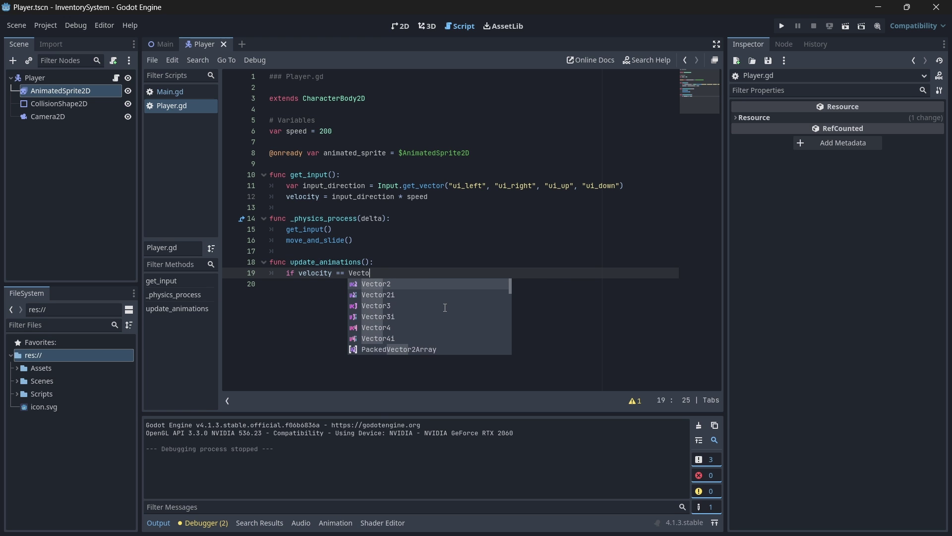
pyautogui.press('Return')
pyautogui.write('.ZE')
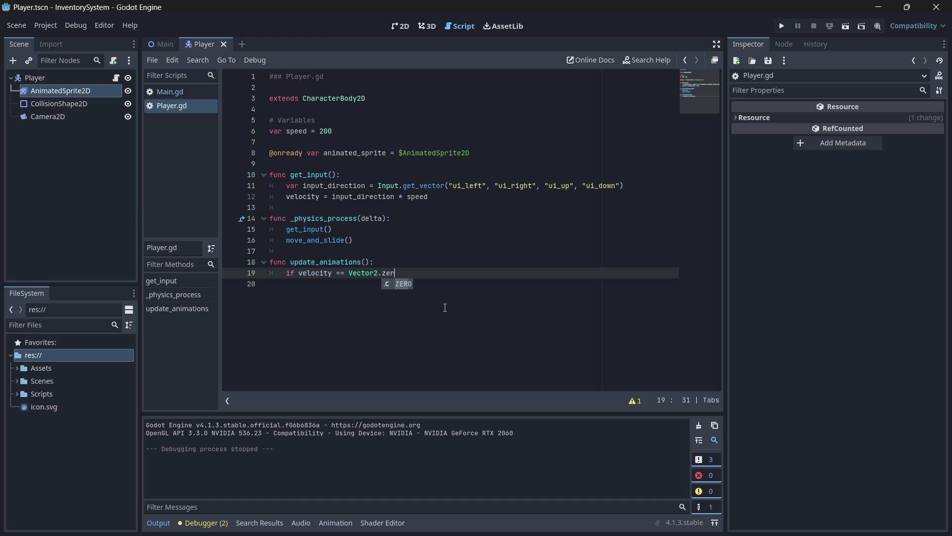
pyautogui.press('Return')
pyautogui.press('Return')
pyautogui.write('if velocity == Vector2.ZERO: \t\tanimated_sprite.play("idle") \telse: \t\tif abs(velocity.x) > abs(velocity.y): \t\t\tif velocity.x > 0: \t\t\t\tanimated_sprite.play("walk_right") \t\t\telse: \t\t\t\tanimated_sprite.play("walk_left") \t\telse: \t\t\tif velocity.y > 0: \t\t\t\tanimated_sprite.play("walk_down") \t\t\telse: \t\t\t\tanimated_sprite.play("walk_up")')
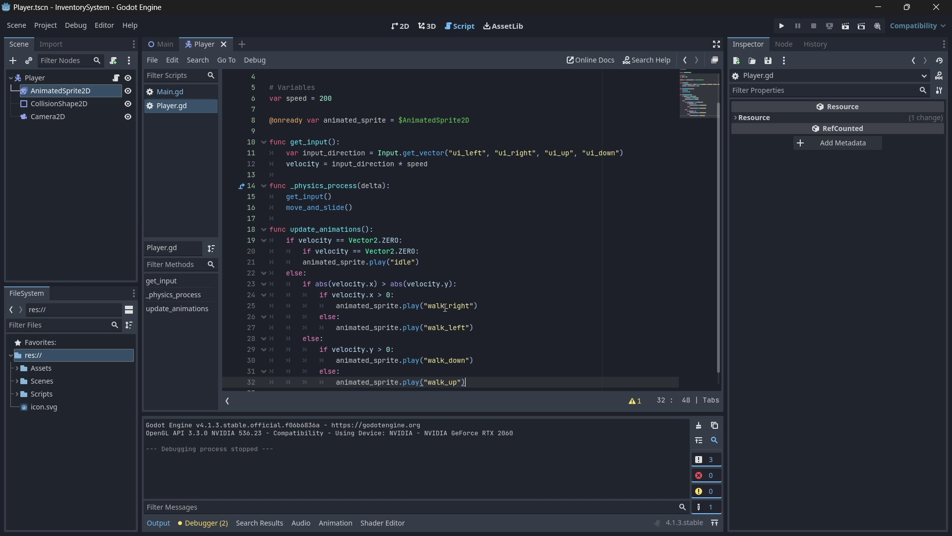
pyautogui.moveTo(419, 252); pyautogui.dragTo(303, 251)
pyautogui.press('BackSpace')
pyautogui.press('BackSpace')
pyautogui.press('BackSpace')
pyautogui.press('BackSpace')
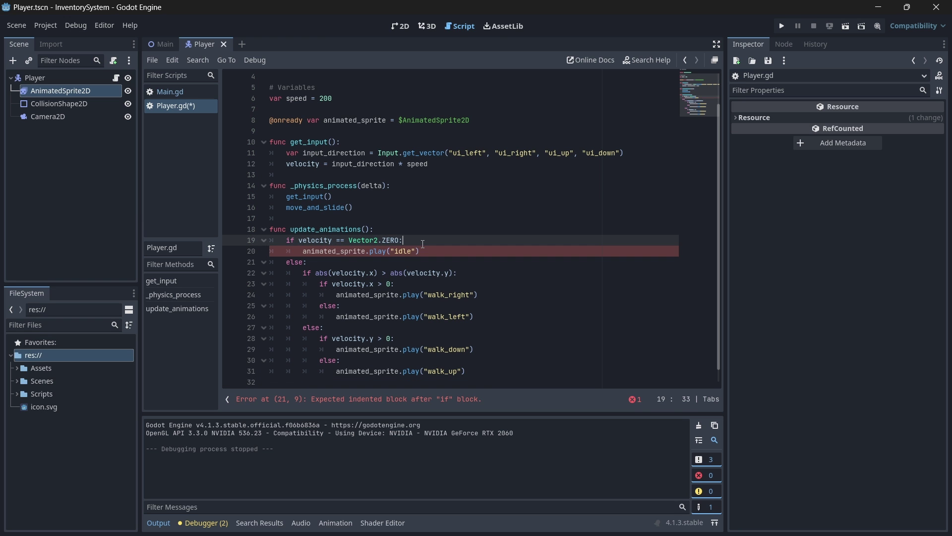
pyautogui.click(449, 274)
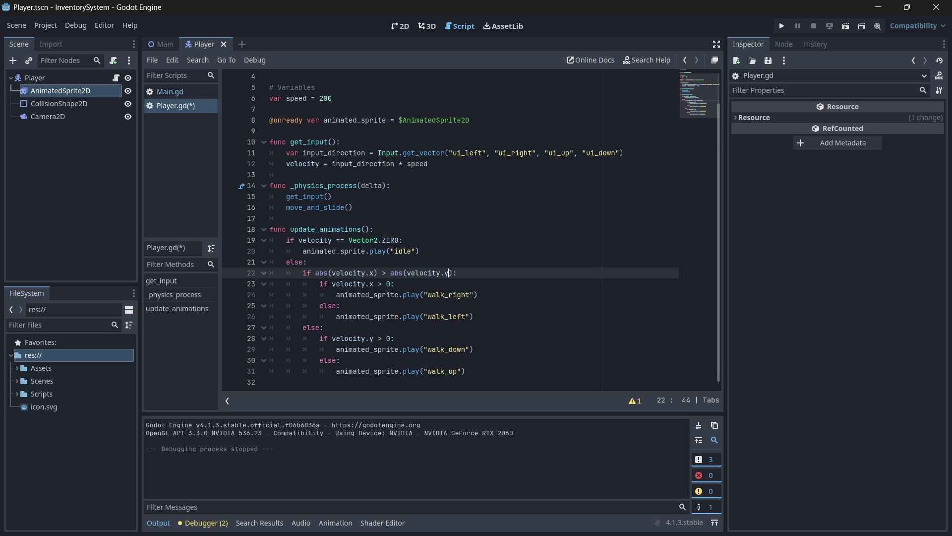
# - Call update_animations() on a new line after move_and_slide()
pyautogui.click(377, 209)
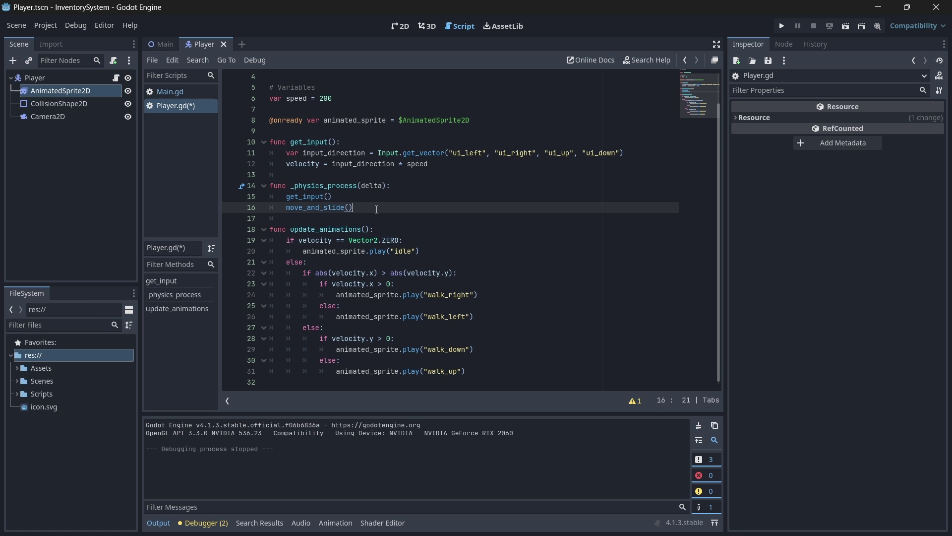
pyautogui.press('Return')
pyautogui.write('update_animations()')
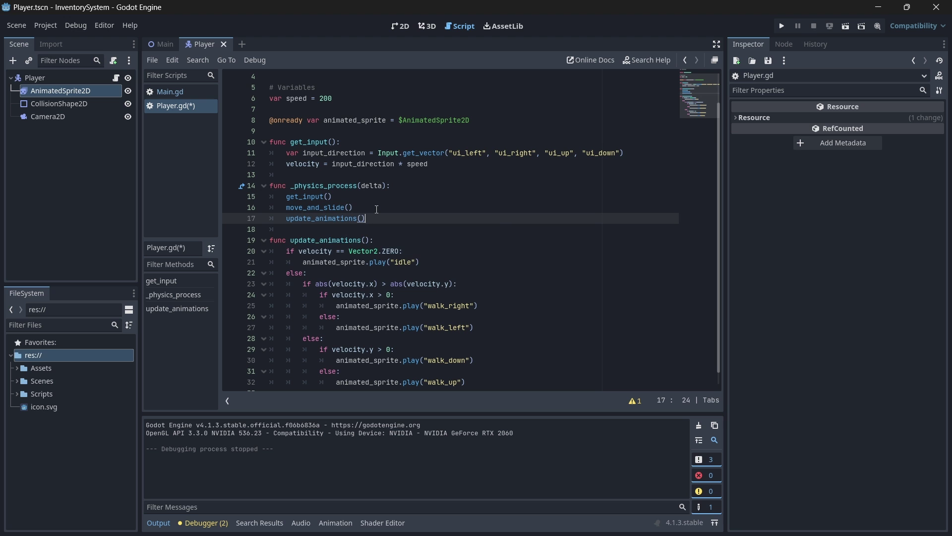
# - Run the project, walk the player down, right, up and left, then stop the game with F8
pyautogui.click(783, 26)
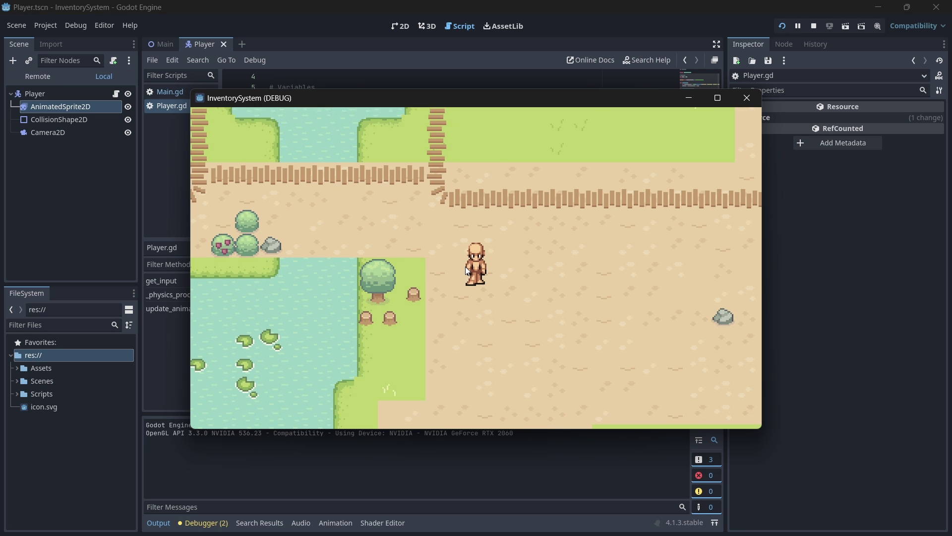
pyautogui.press('Down')
pyautogui.press('Right')
pyautogui.press('Up')
pyautogui.press('Left')
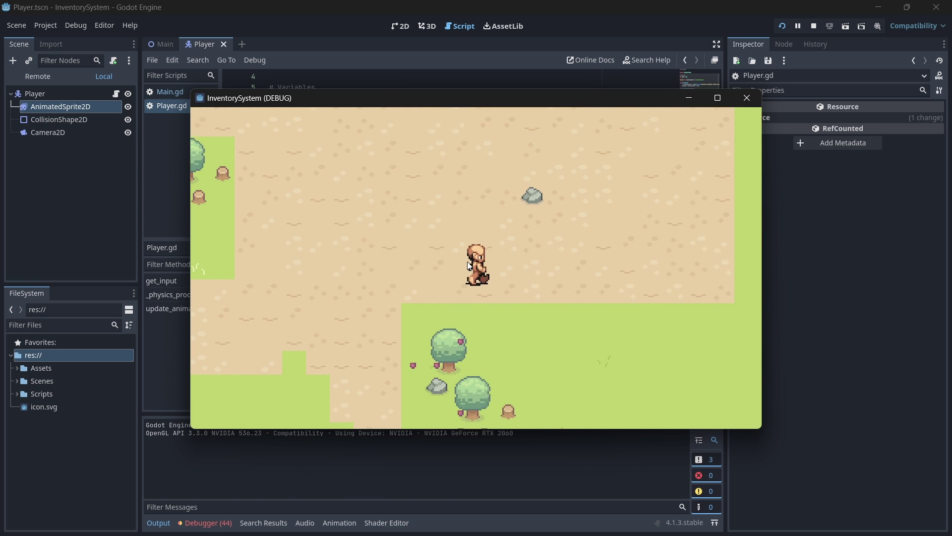
pyautogui.press('F8')
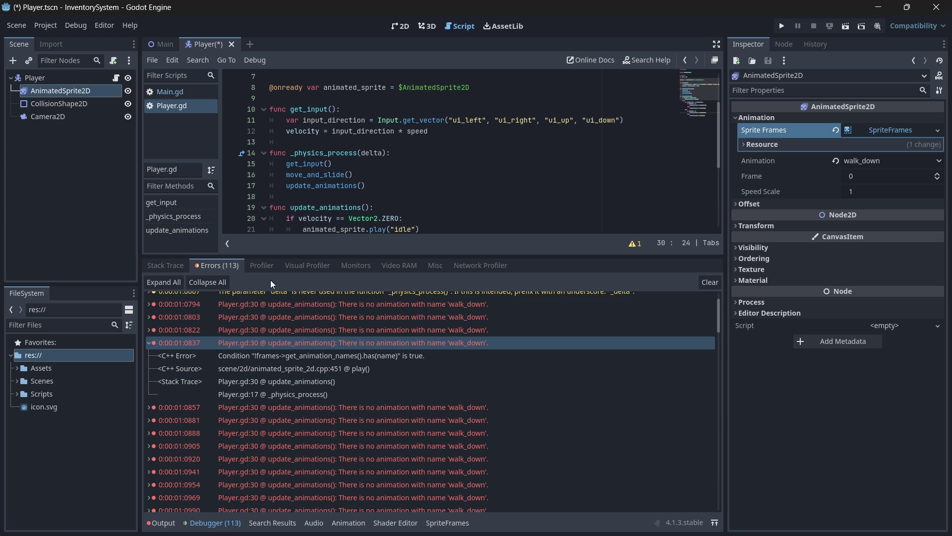
# - Change the AnimatedSprite2D's walk-down animation hyphen to an underscore, naming it walk_down
pyautogui.click(60, 103)
pyautogui.click(60, 90)
pyautogui.click(185, 433)
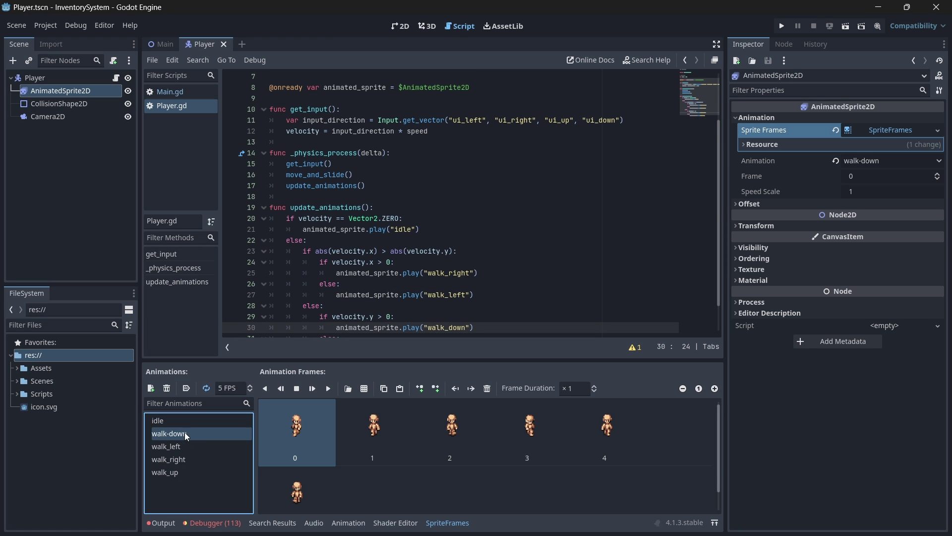
pyautogui.click(184, 433)
pyautogui.click(173, 433)
pyautogui.press('BackSpace')
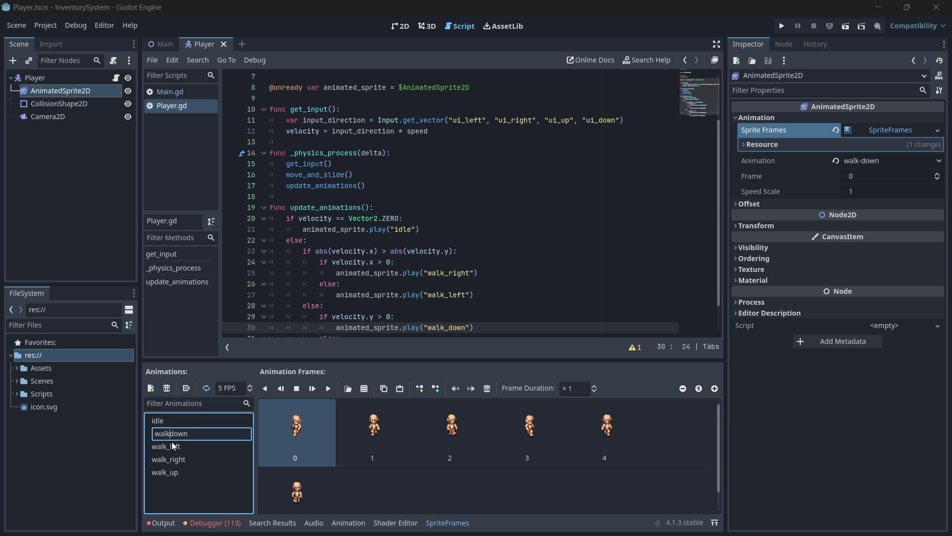
pyautogui.write('_')
pyautogui.press('Return')
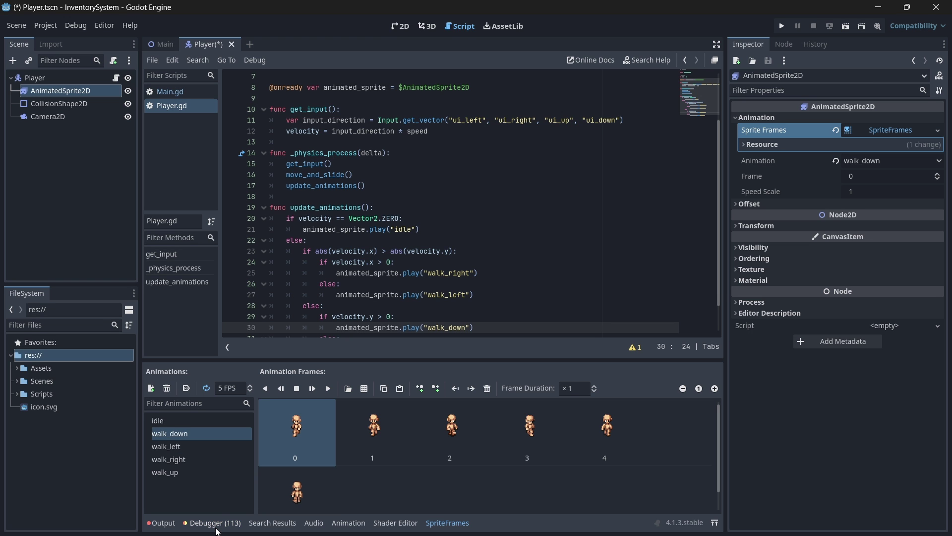
# - Run the game with F5 and walk the player up, down, left and right with the arrow keys
pyautogui.press('F5')
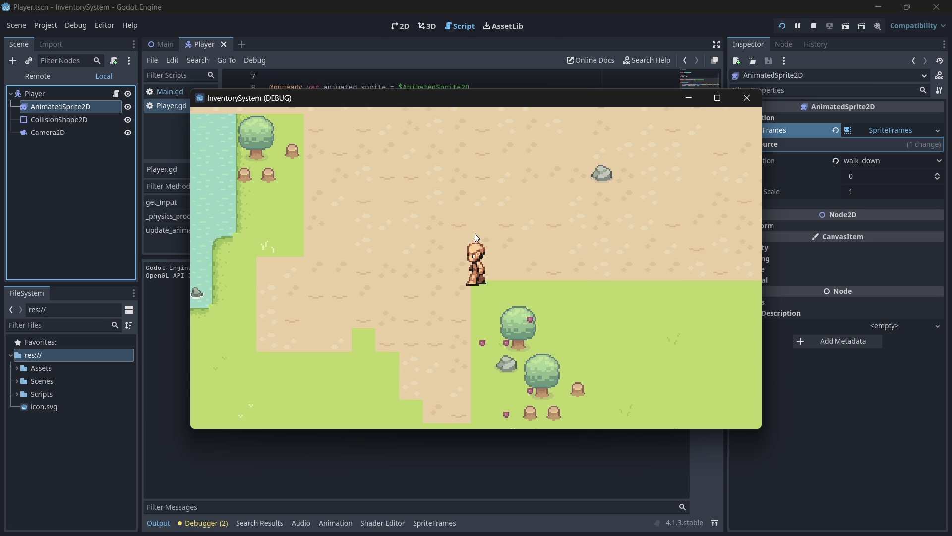
pyautogui.press('Up')
pyautogui.press('Down')
pyautogui.press('Left')
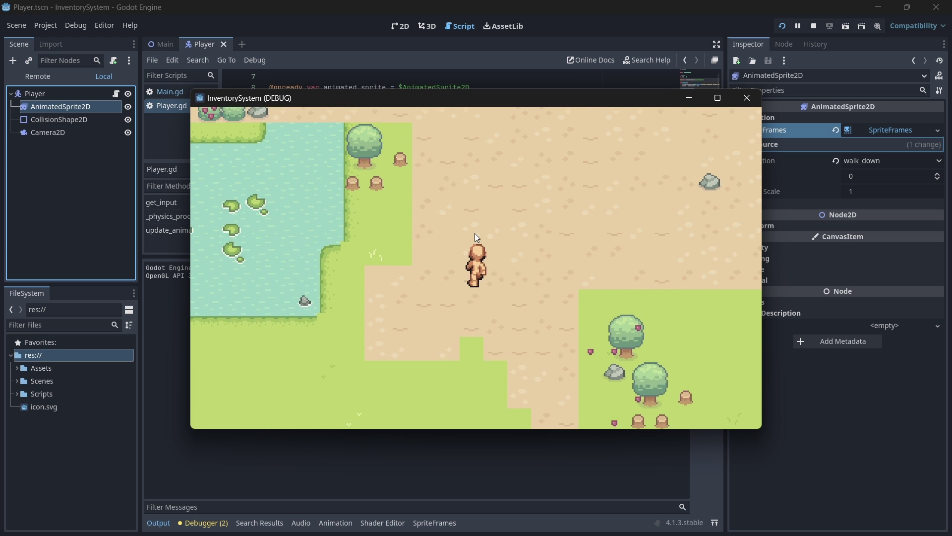
pyautogui.press('Up')
pyautogui.press('Right')
pyautogui.press('Down')
pyautogui.press('Left')
pyautogui.press('Up')
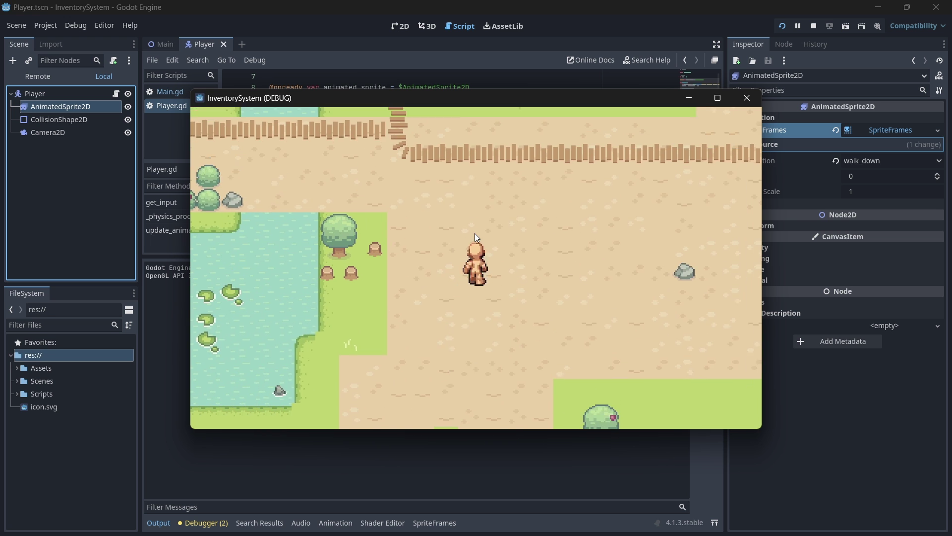
pyautogui.press('Right')
pyautogui.press('Down')
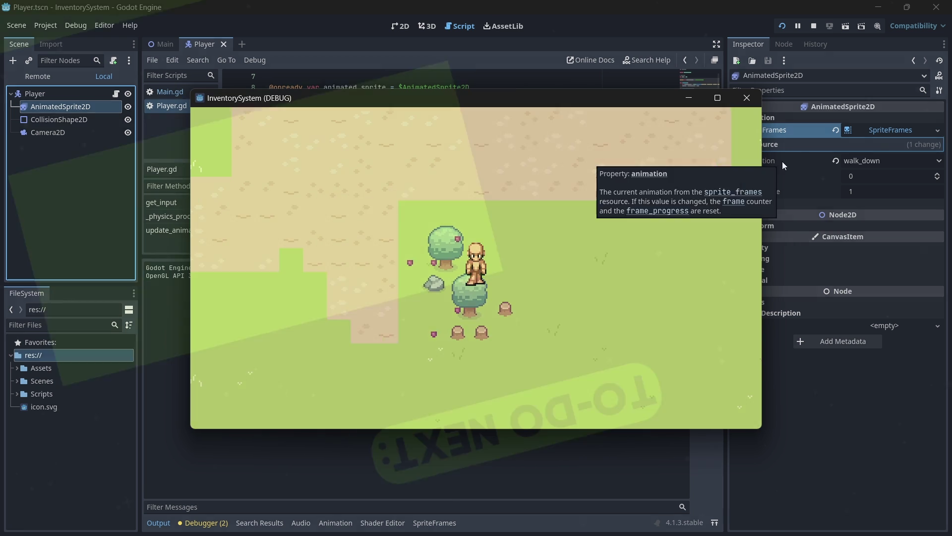